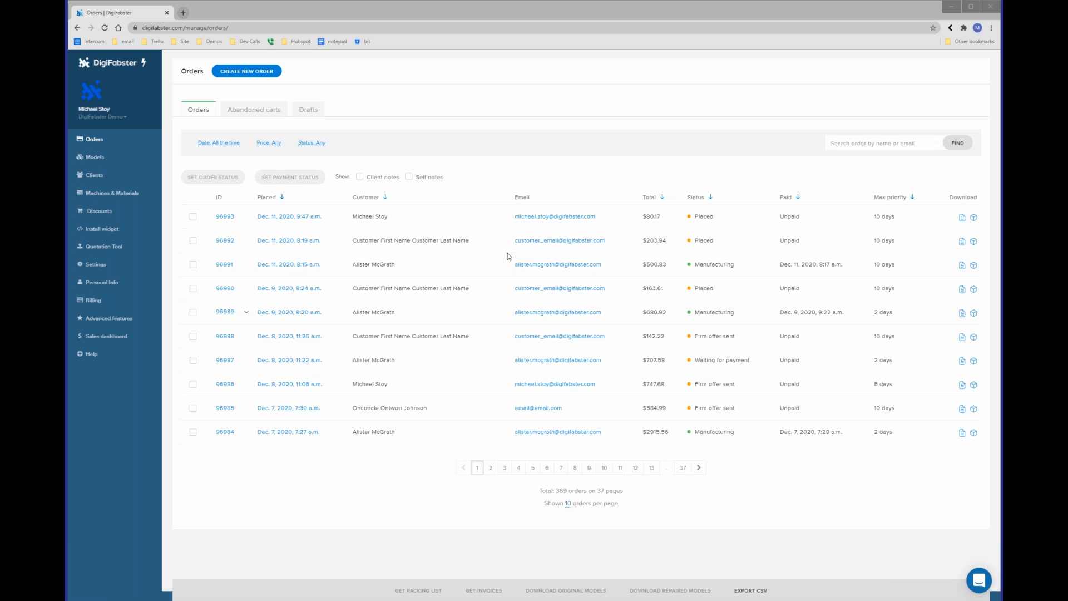
Start a new machine in the CNC section of the machines and materials management
click(135, 193)
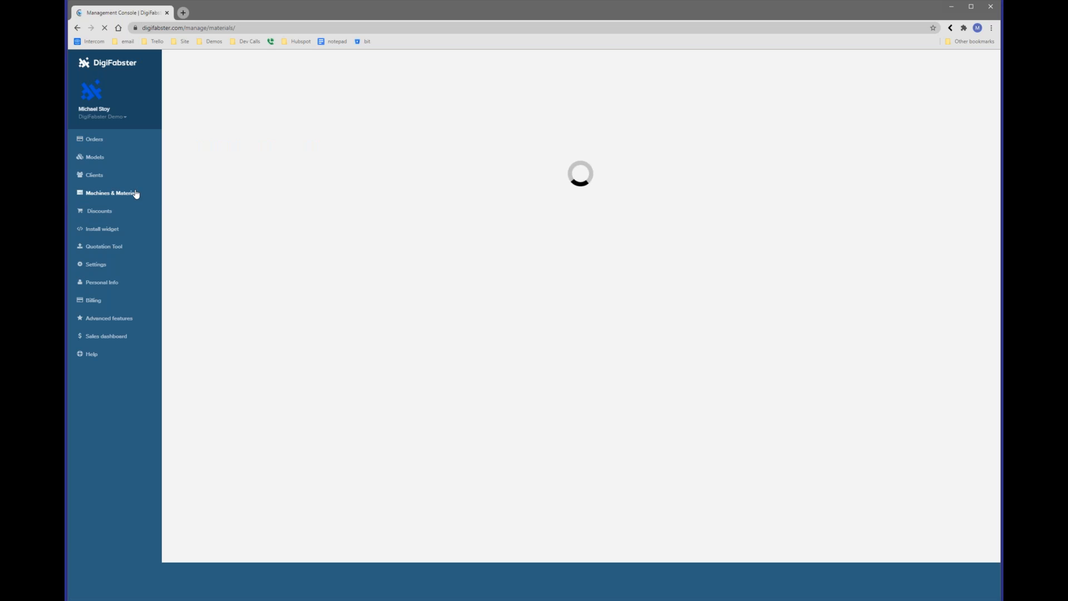
click(262, 114)
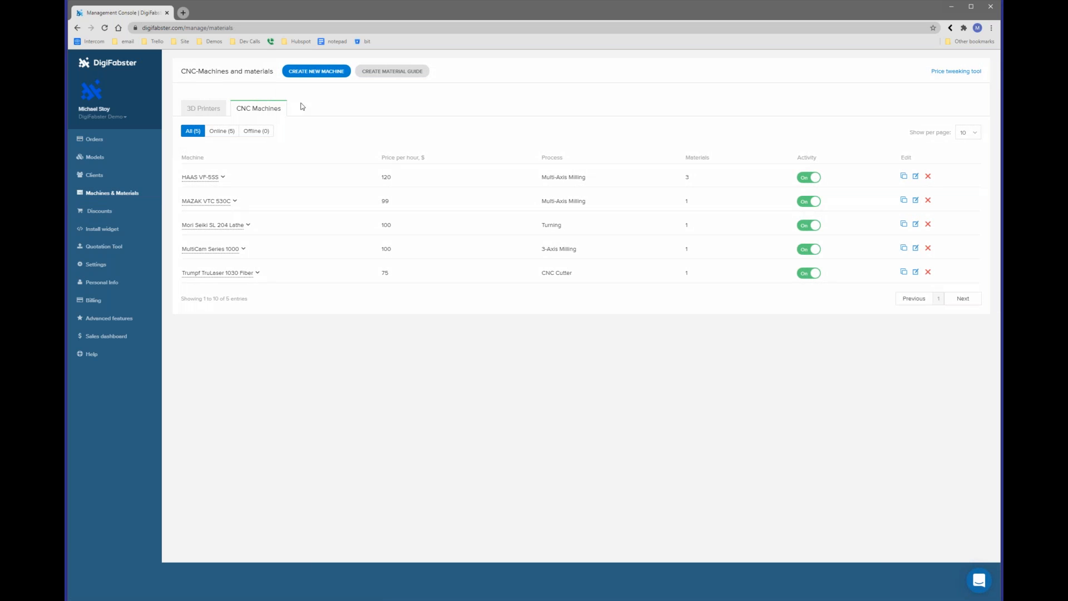
click(319, 72)
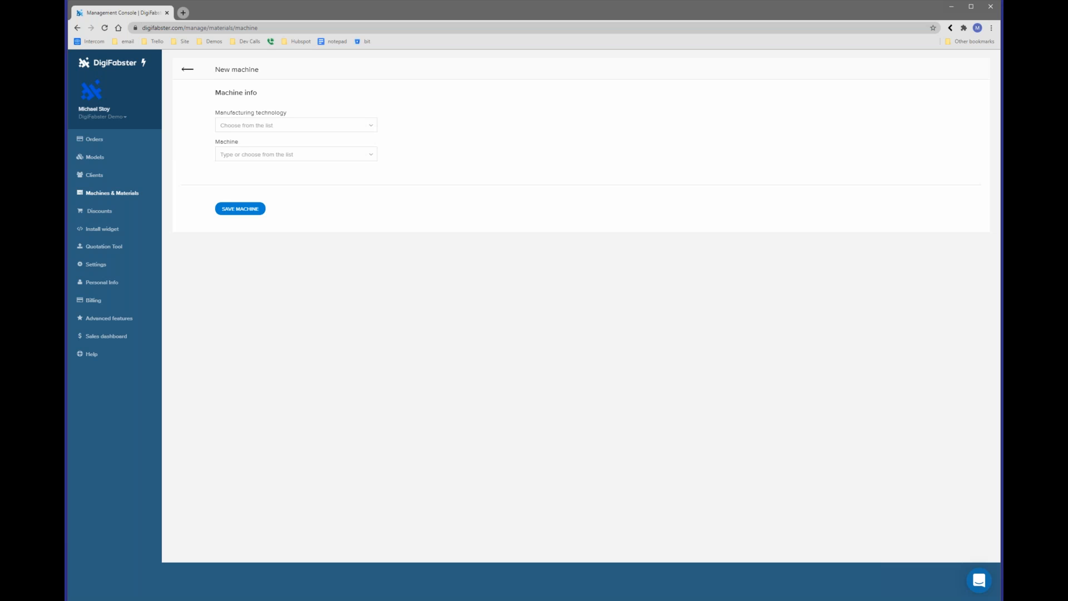
Choose Multi-Axis Milling as the manufacturing technology and HAAS VF-5SS as the machine
click(341, 126)
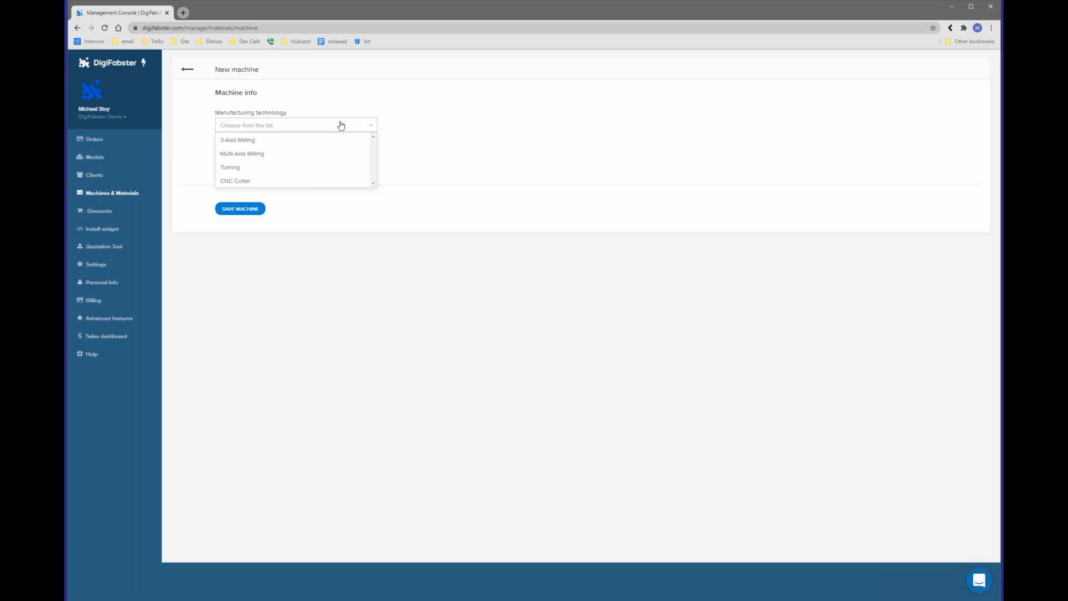
click(284, 154)
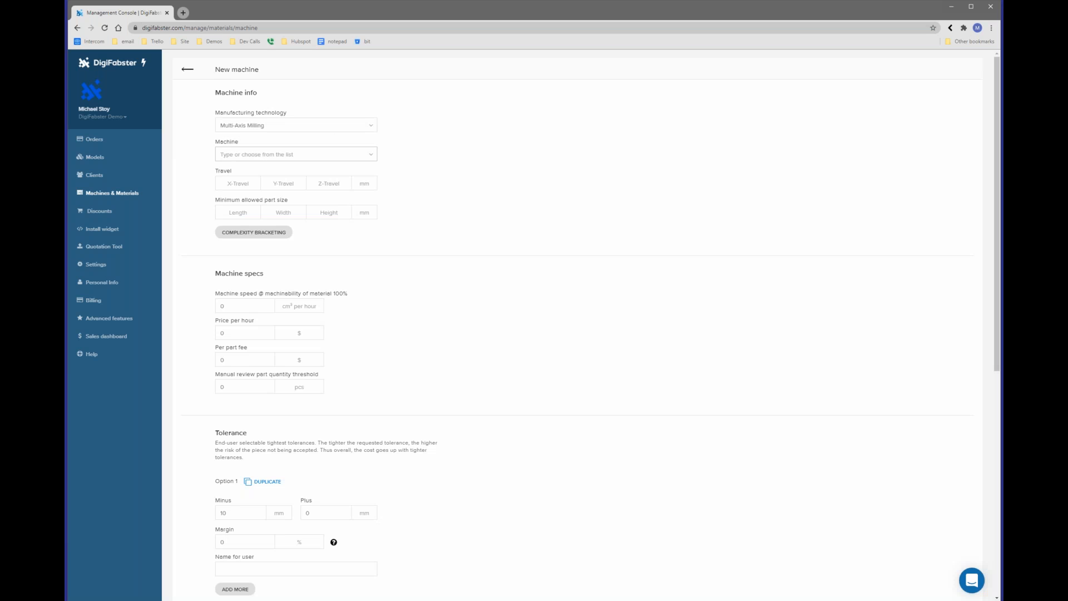
click(304, 156)
drag(375, 187, 374, 224)
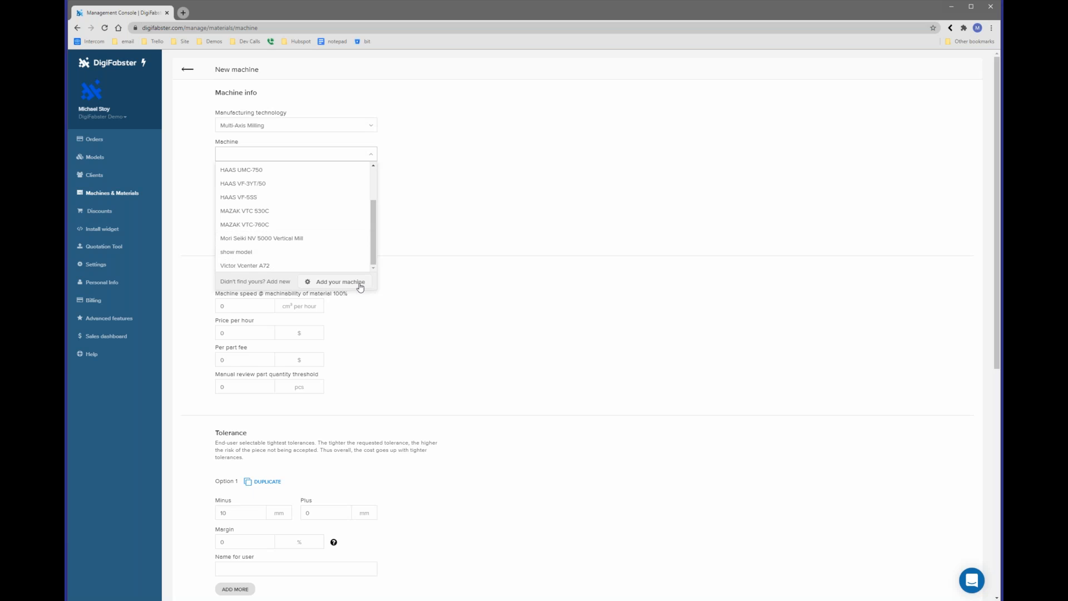
click(304, 196)
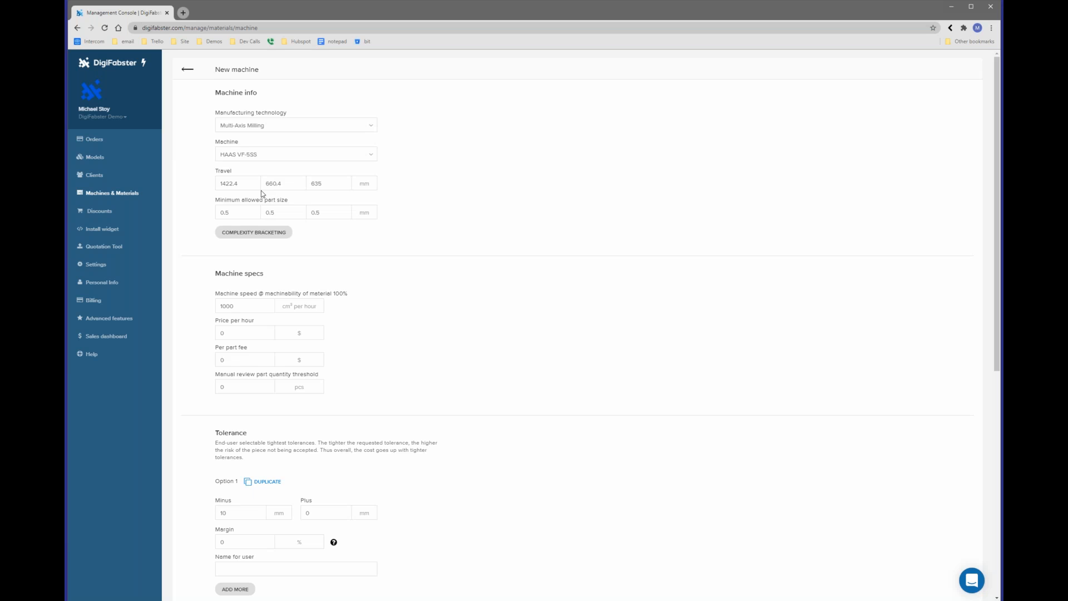
Fill in and apply the complexity bracketing cycle time multipliers, with 4 for the complex model and 5 for the highly complex one
key(ctrl+plus)
key(ctrl+plus)
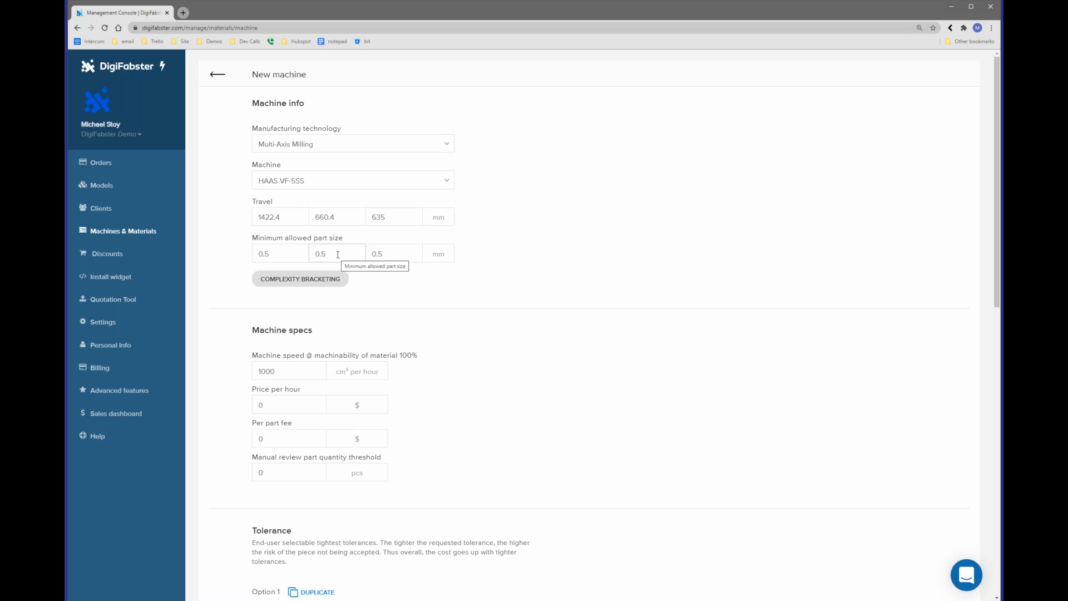
click(310, 280)
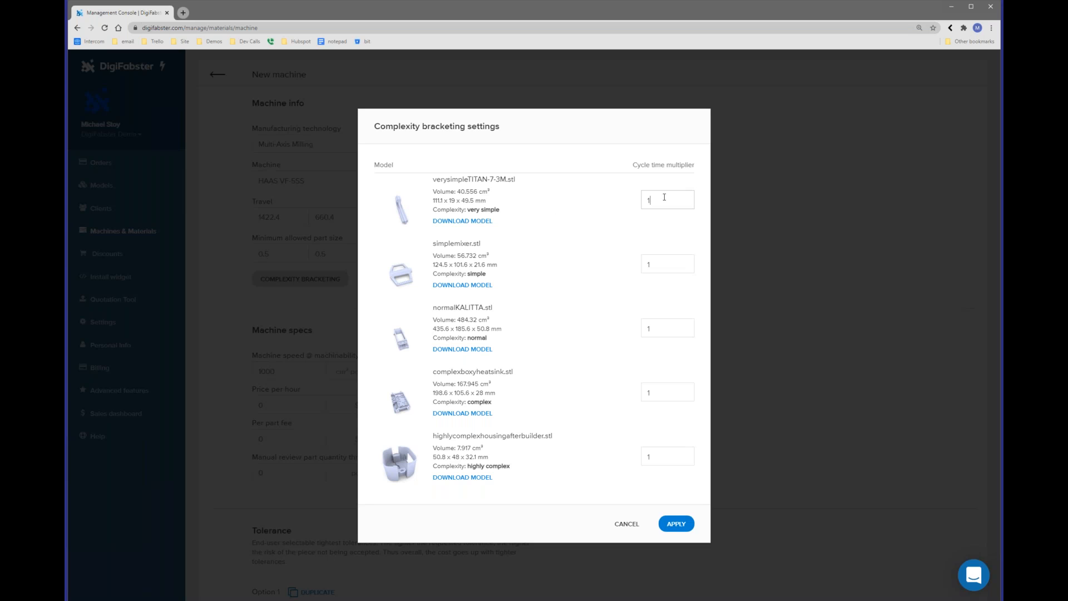
text(11)
drag(643, 263, 633, 326)
text(523)
drag(651, 392, 632, 398)
text(4)
click(666, 458)
text(5)
click(692, 525)
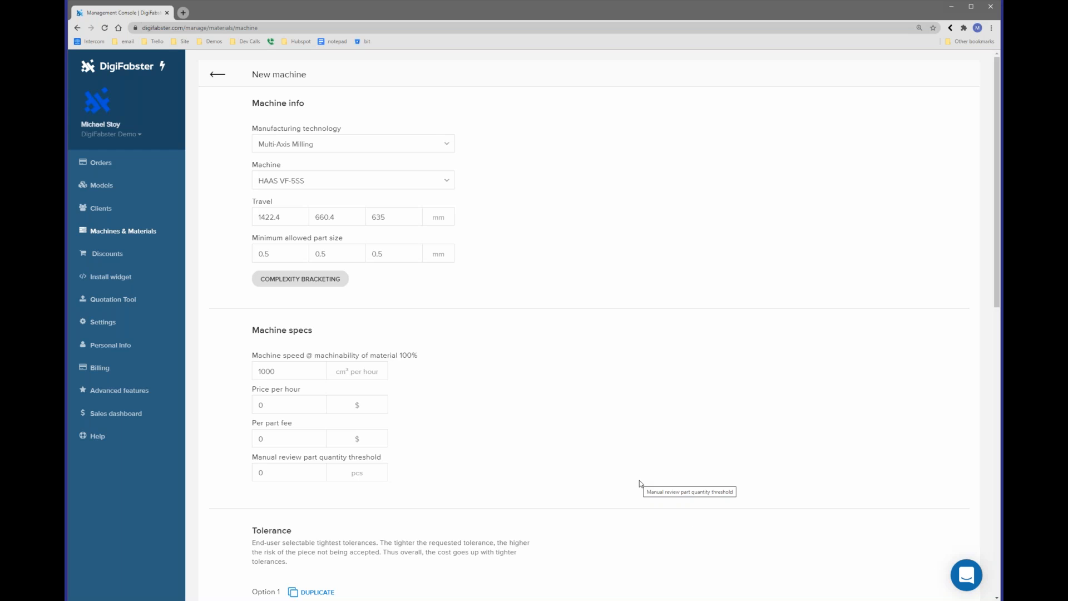
Set the machine's price per hour to $100, the per part fee to $10 and the manual review threshold to 100 pcs
scroll(658, 458, down, 2)
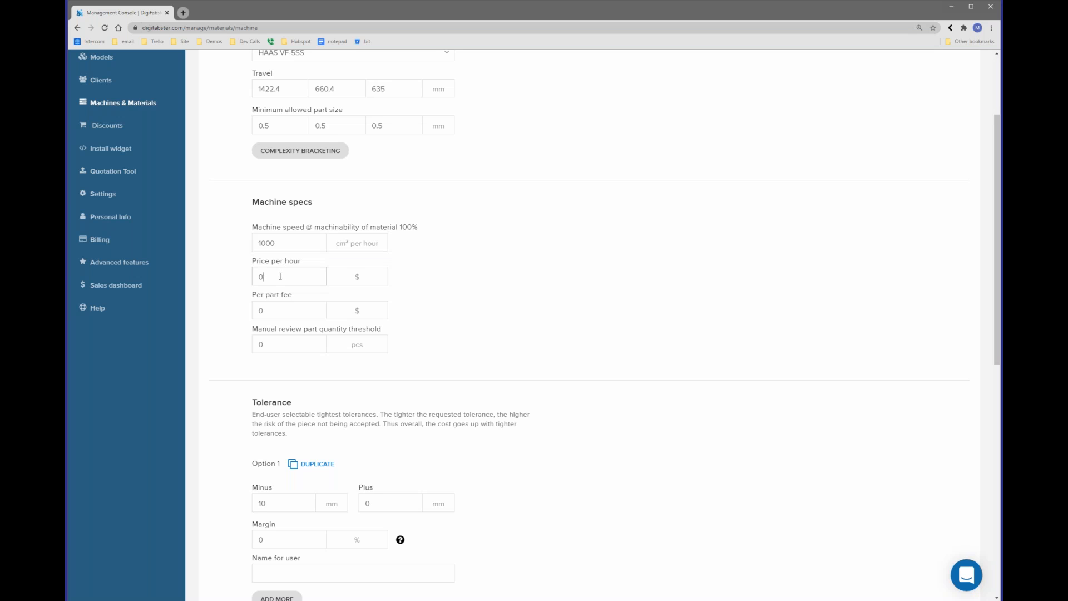
double_click(254, 272)
text(100)
double_click(258, 311)
text(10)
scroll(327, 304, down, 2)
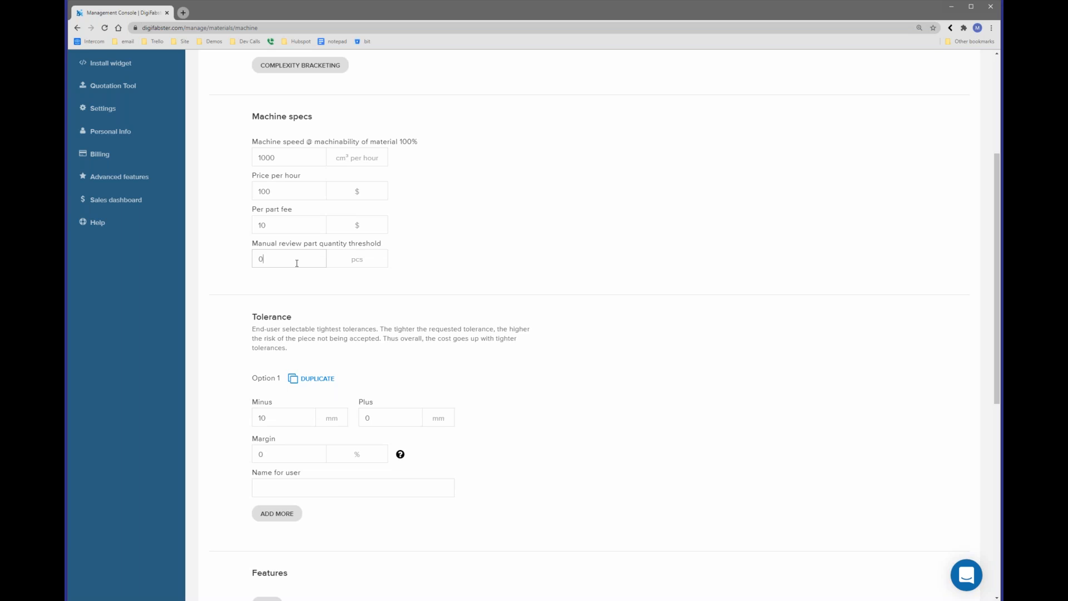
click(259, 257)
text(100)
Add a second tolerance option with minus 1 mm, plus 0 mm and a 25% margin
scroll(345, 297, down, 3)
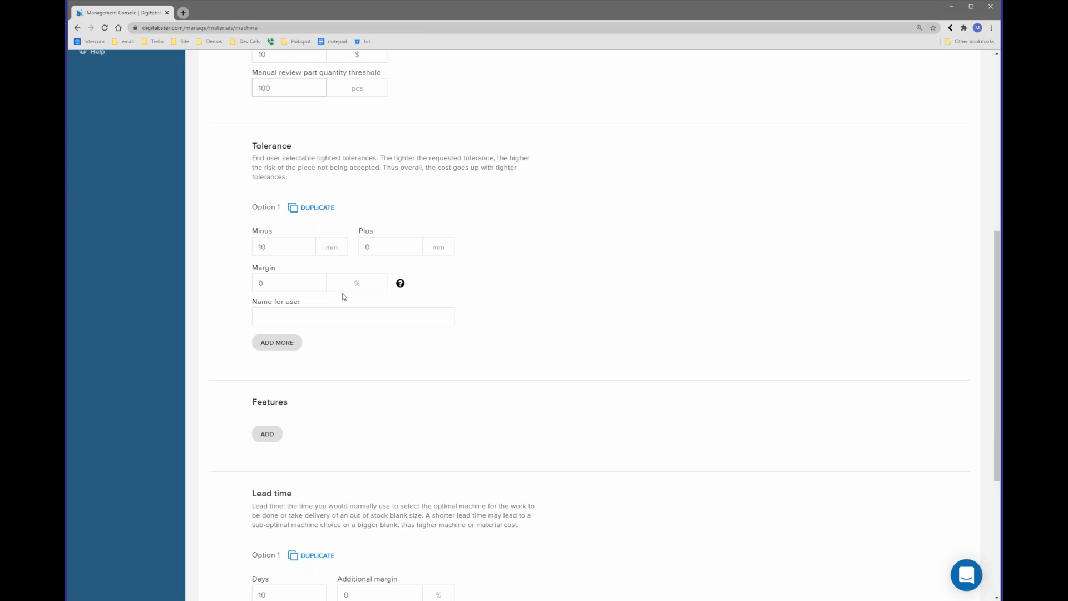
click(295, 348)
text(1)
click(376, 398)
text(0)
click(300, 431)
text(25)
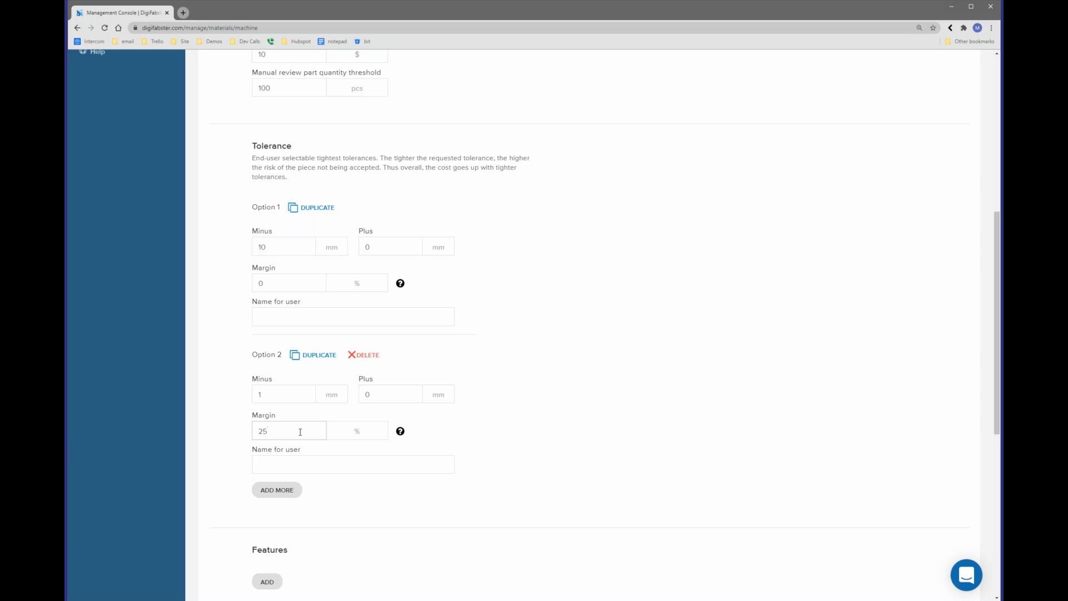
click(313, 465)
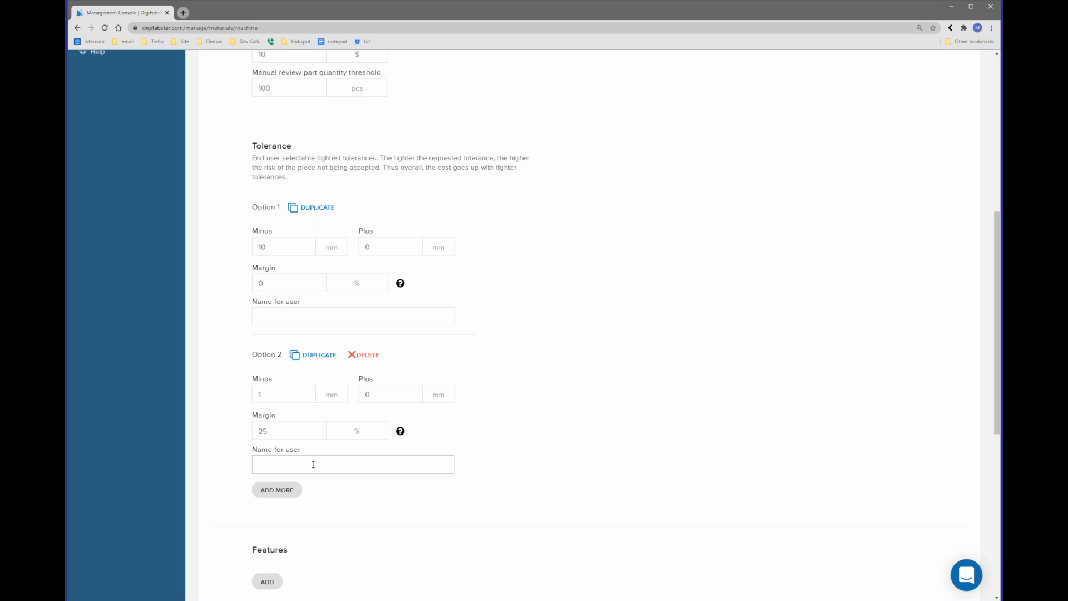
Add a machine feature named hole, of type Cuboids, with a price of $2 per feature and a $10 set-up price
scroll(365, 382, down, 6)
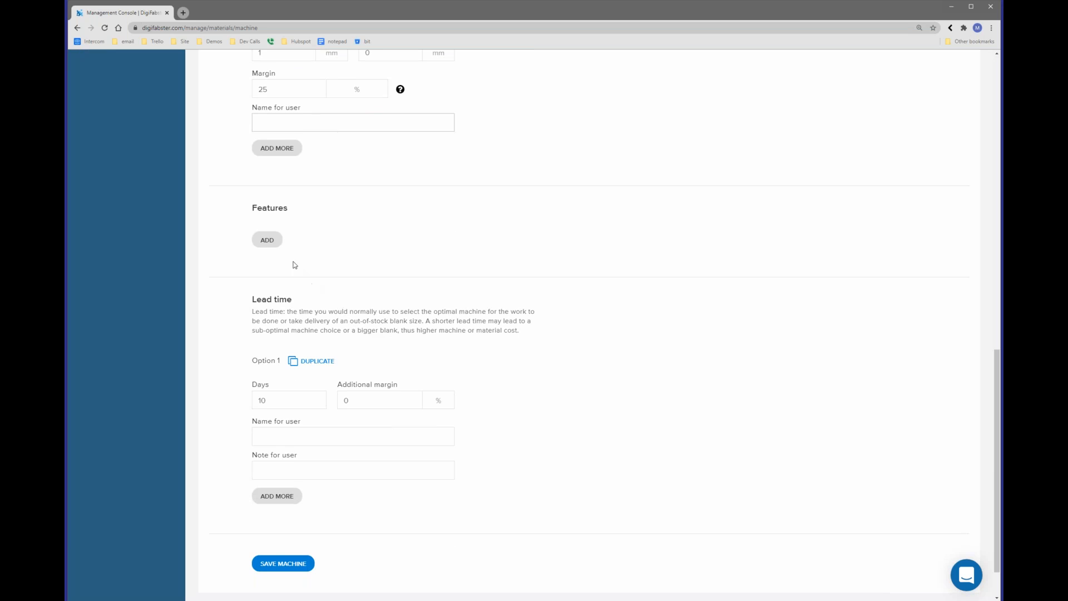
click(267, 240)
click(263, 244)
click(283, 273)
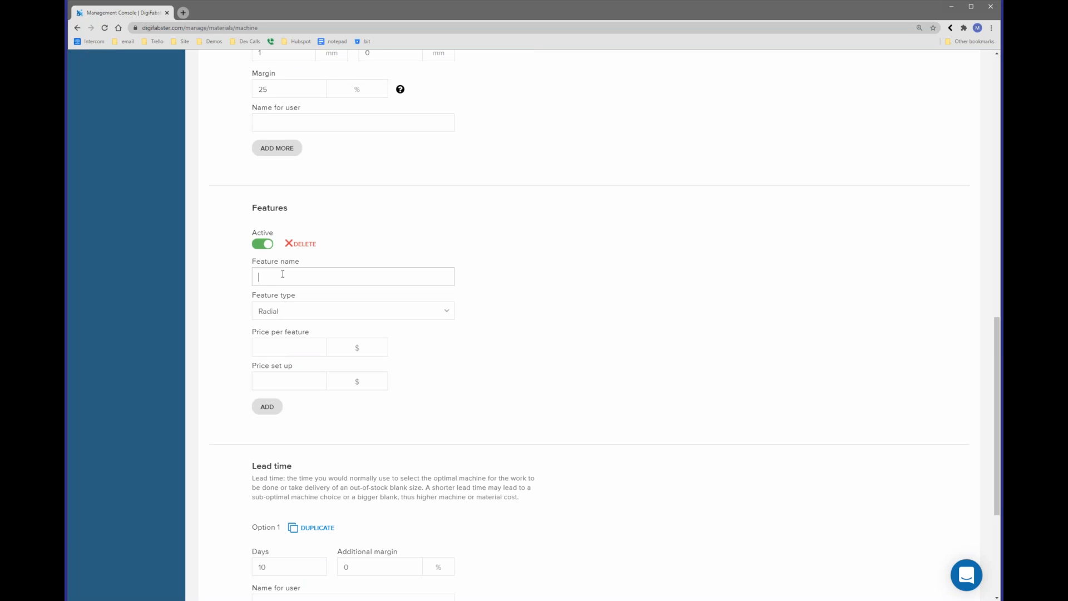
text(hole)
click(271, 311)
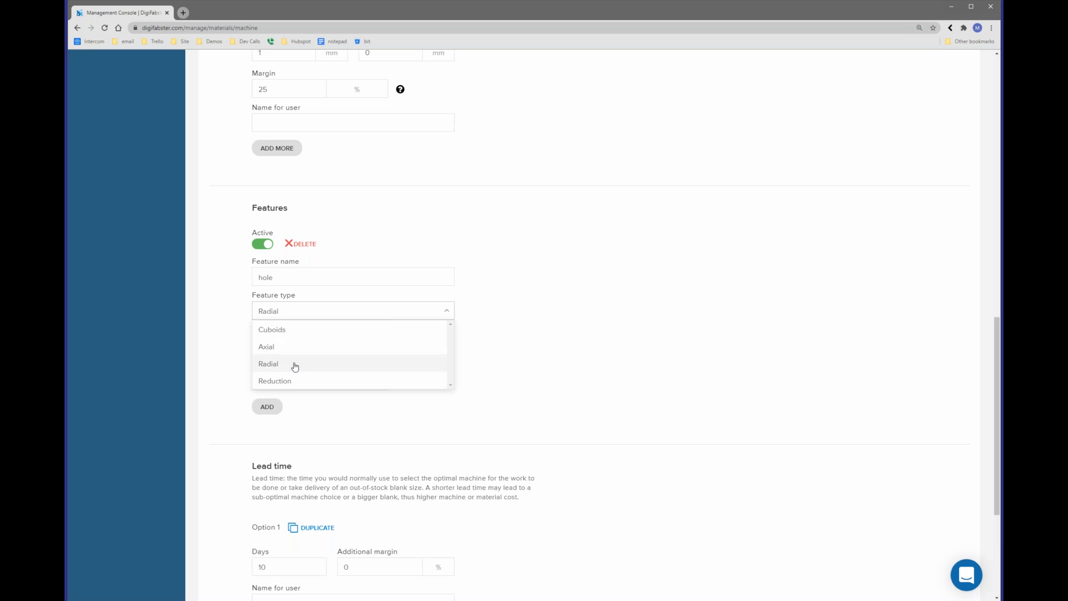
click(293, 331)
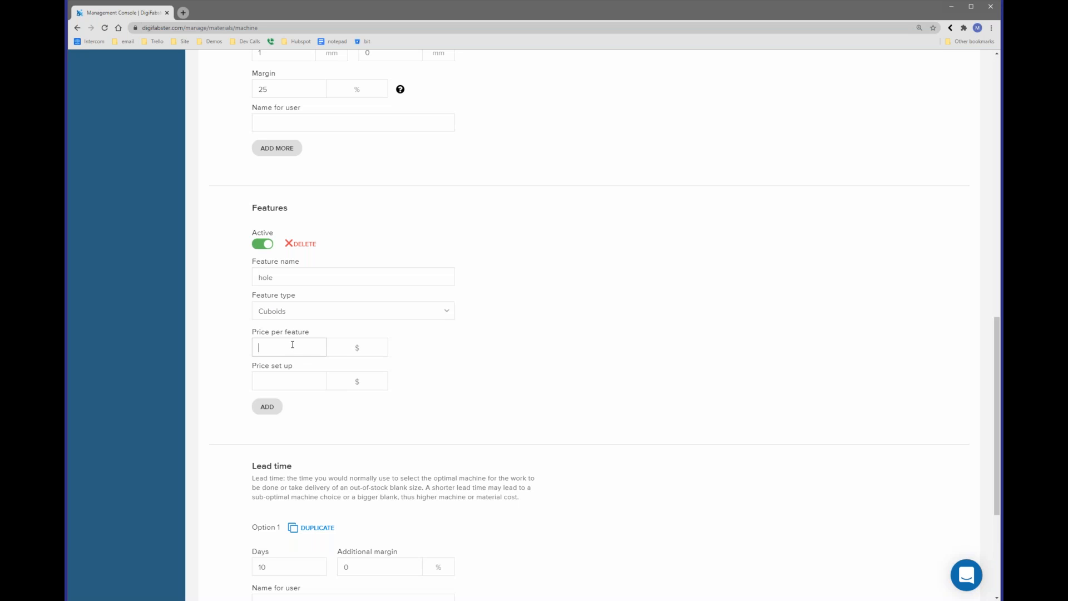
click(271, 383)
text(2)
click(298, 383)
text(10)
Add a second lead time option of 5 days with a 20% additional margin, and save the machine
scroll(401, 239, down, 4)
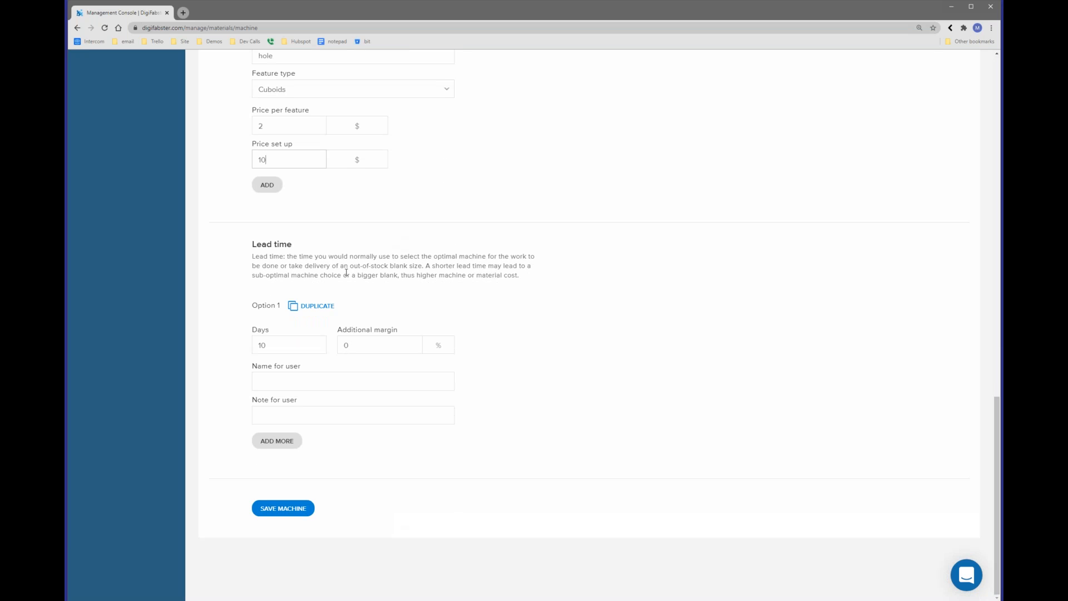
click(268, 441)
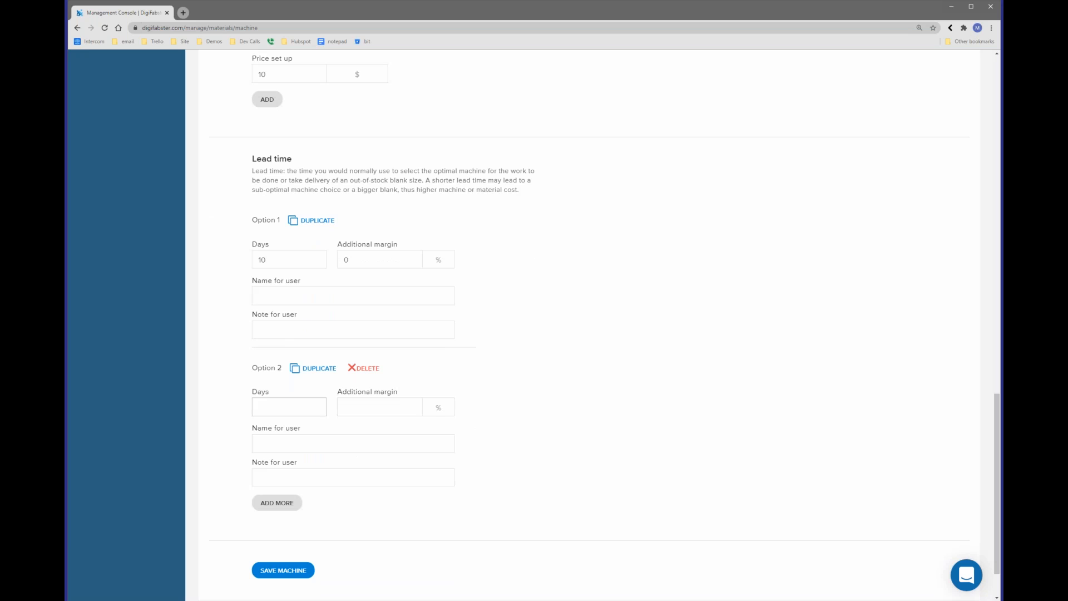
text(5)
click(378, 404)
text(20)
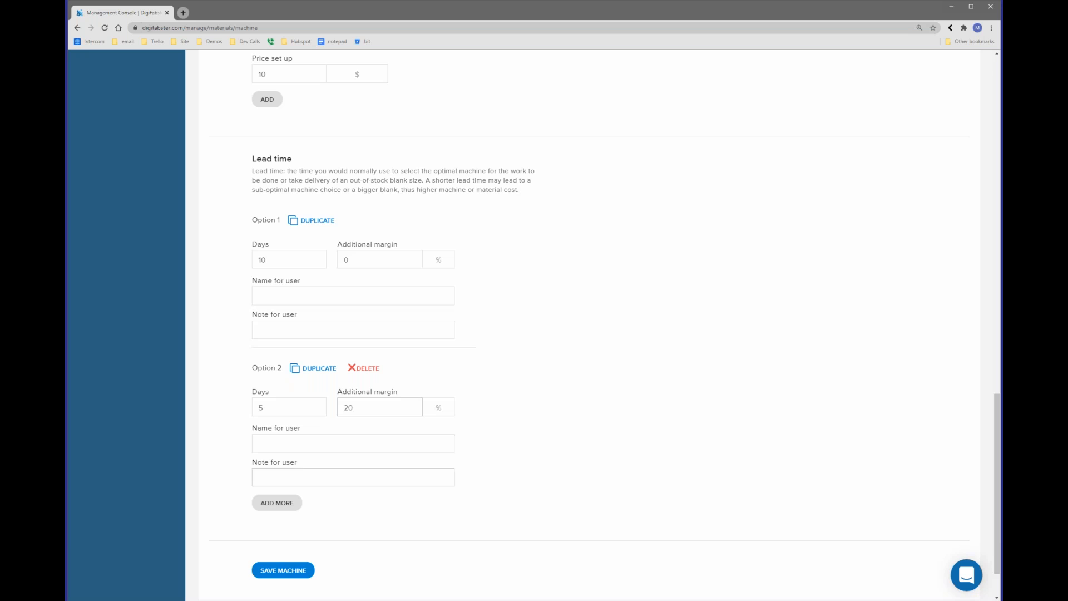
click(288, 578)
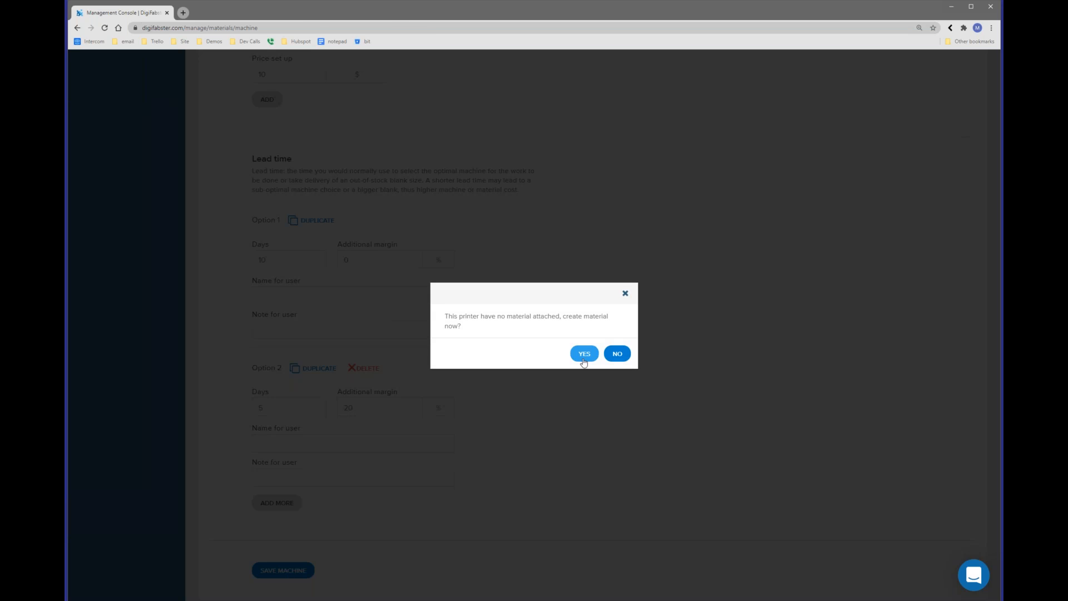
Agree to create a material for the machine, choose Aluminum 6016 and shorten its display name to Aluminum
click(584, 354)
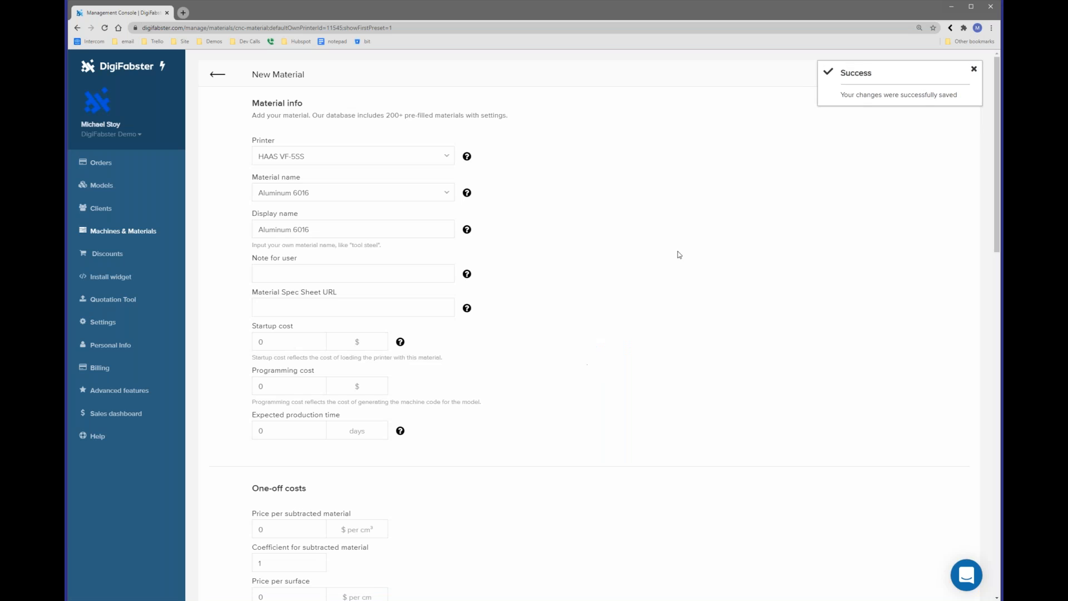
click(448, 196)
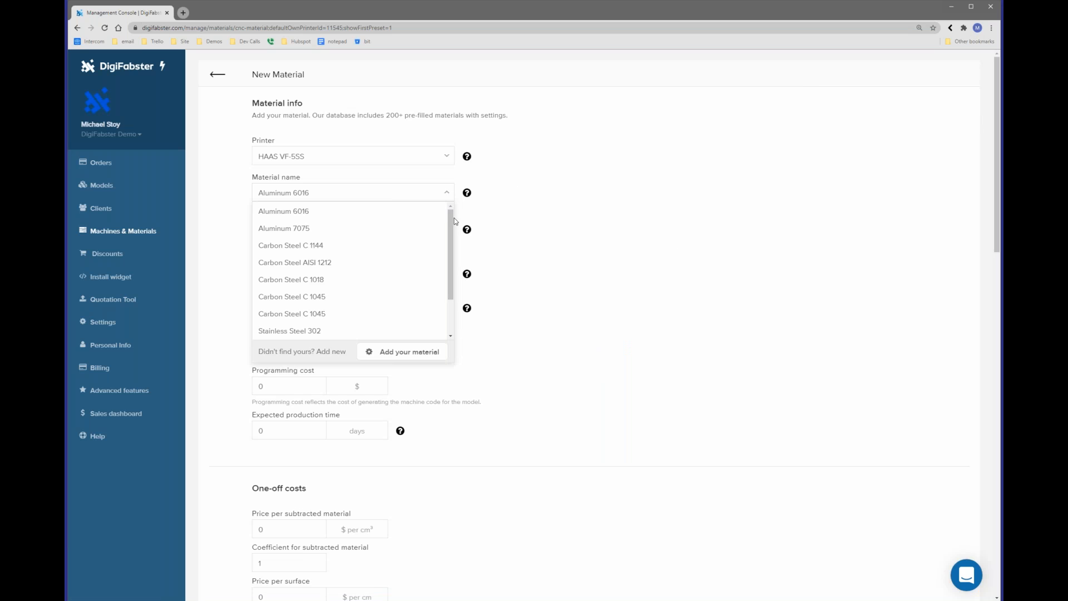
scroll(444, 273, down, 2)
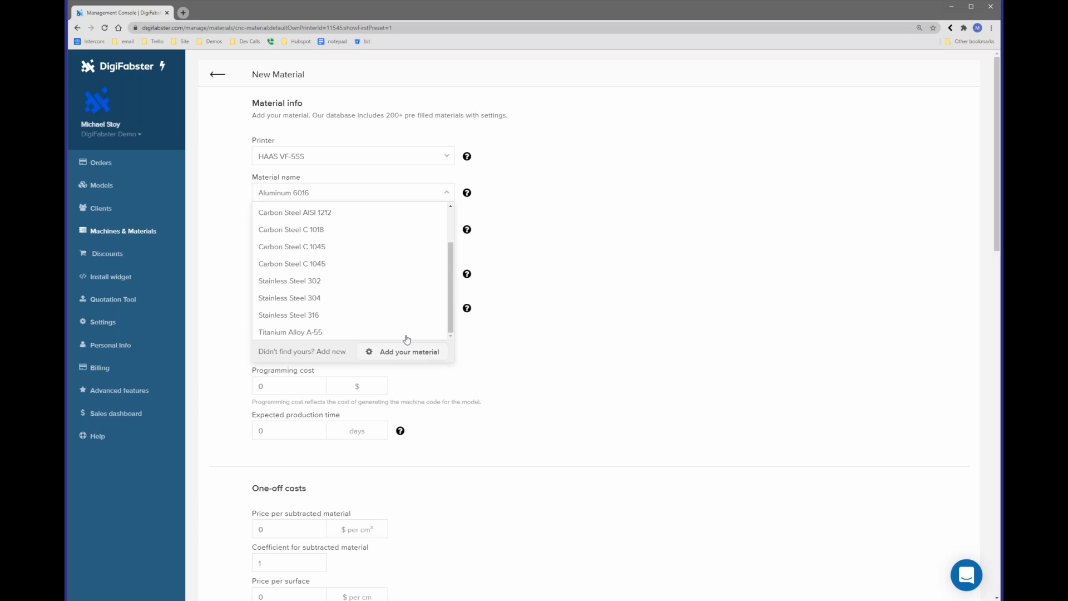
scroll(371, 234, up, 2)
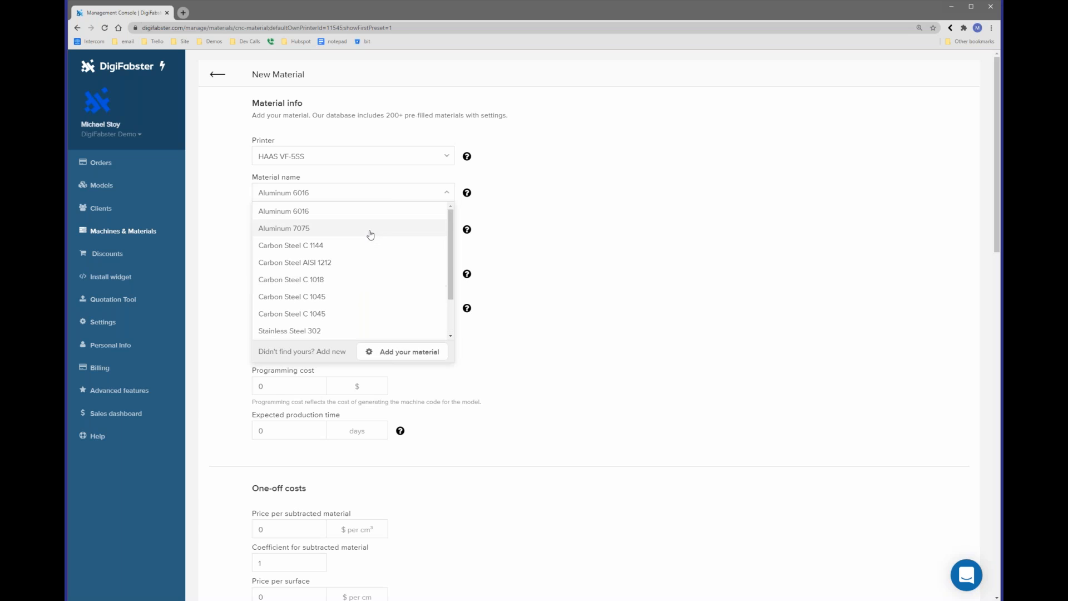
click(358, 213)
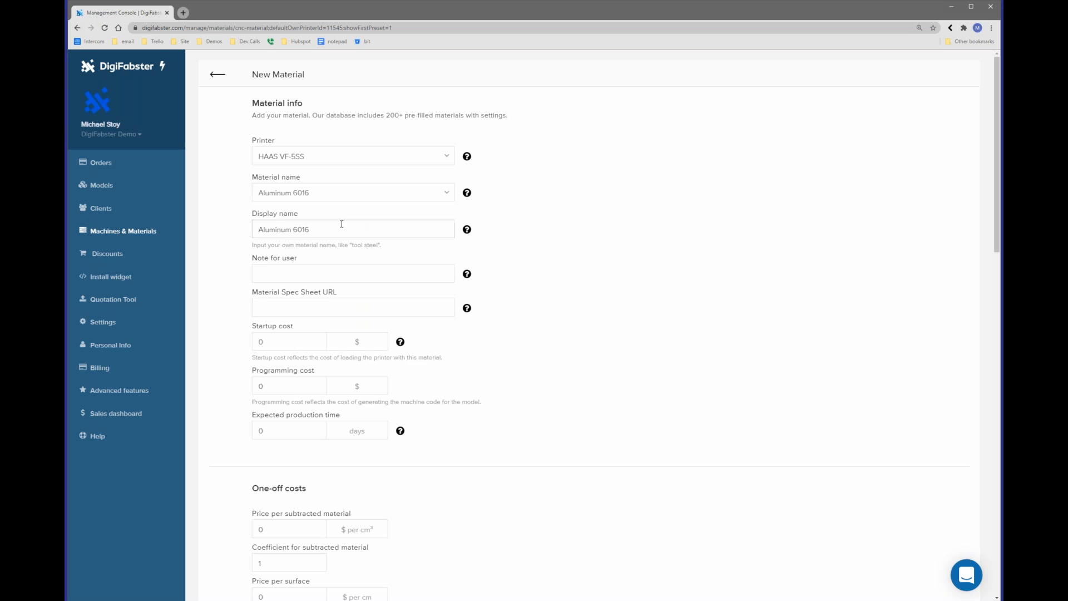
double_click(300, 230)
key(BackSpace)
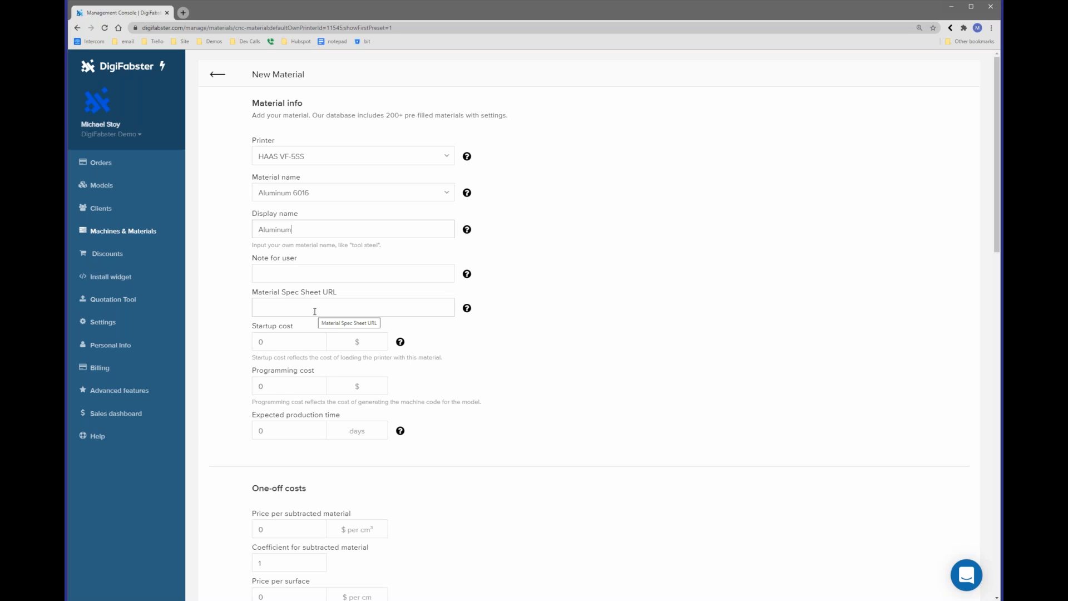
Fill in the material's startup cost and set its programming cost to $100
scroll(327, 311, down, 2)
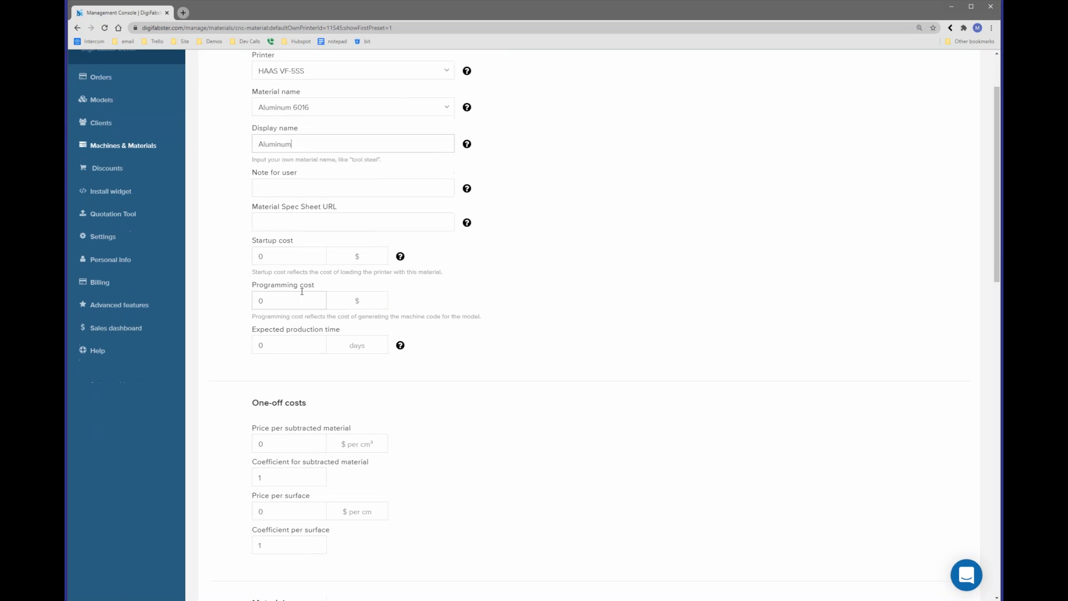
click(310, 253)
click(269, 254)
key(Tab)
Set the material's machinability to 200% and open the extra material added to bounding box value for editing
scroll(249, 296, down, 2)
scroll(248, 299, down, 3)
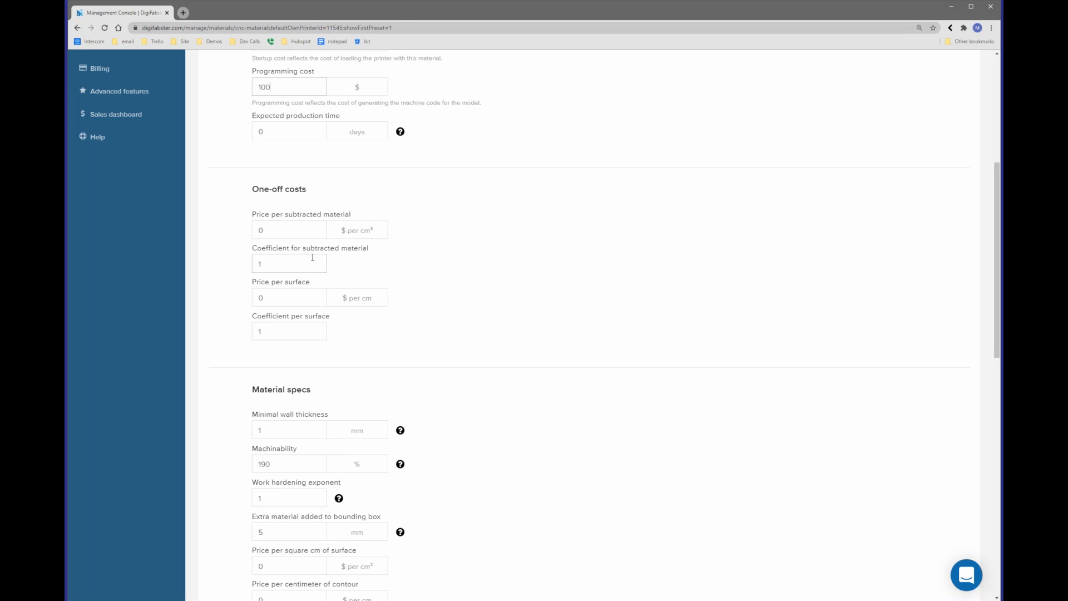
scroll(316, 254, down, 4)
scroll(315, 254, down, 2)
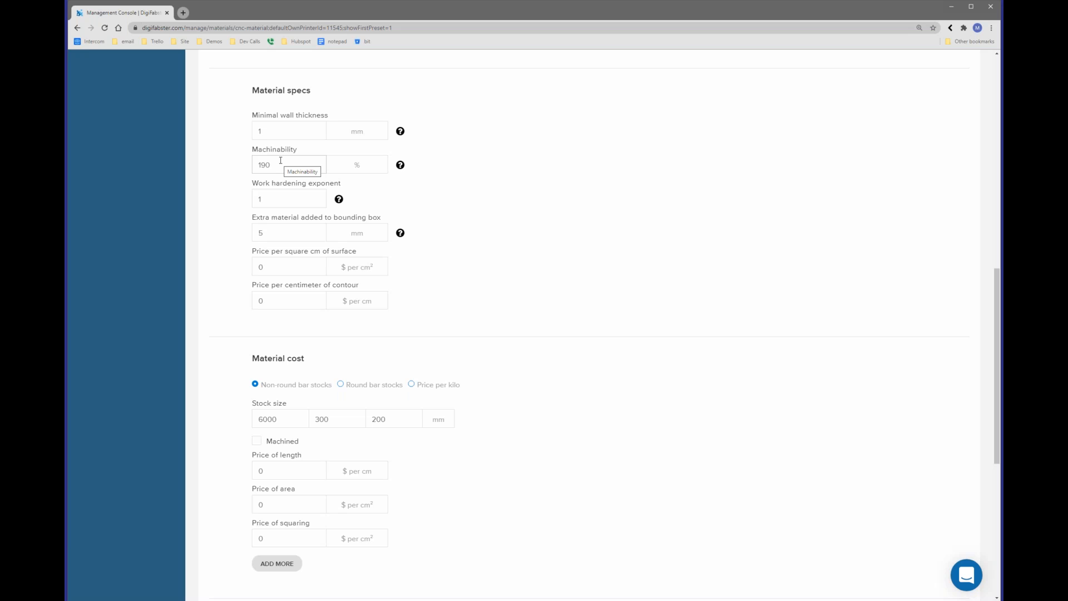
drag(281, 160, 218, 169)
text(200)
scroll(333, 205, down, 1)
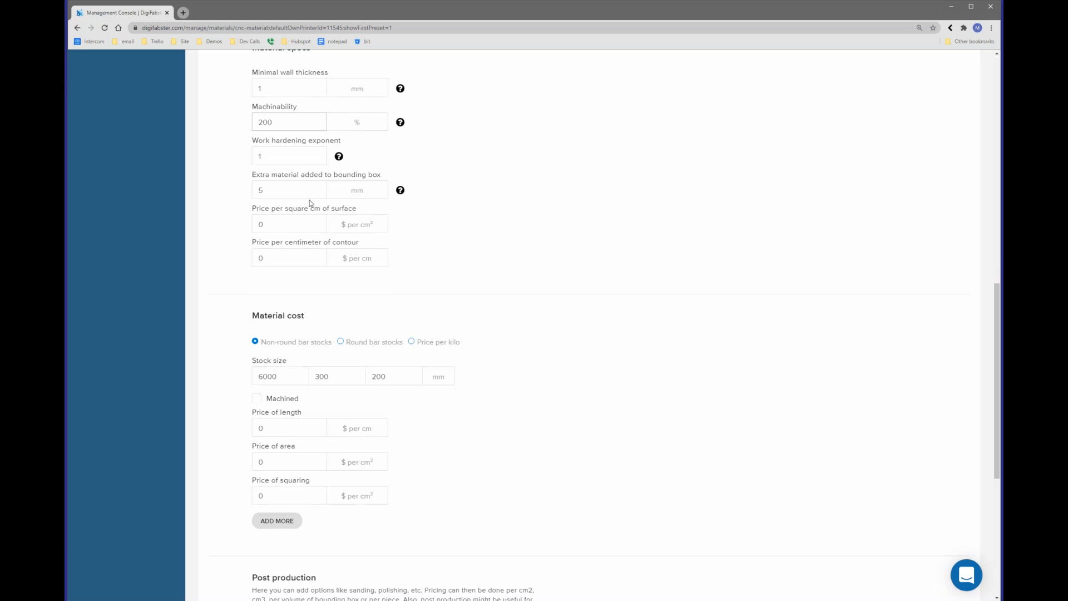
drag(296, 192, 255, 191)
Price the aluminum material per kilo, with a density of 2.7 gram per cm³ and a price of $12 per kilogram
scroll(260, 190, down, 3)
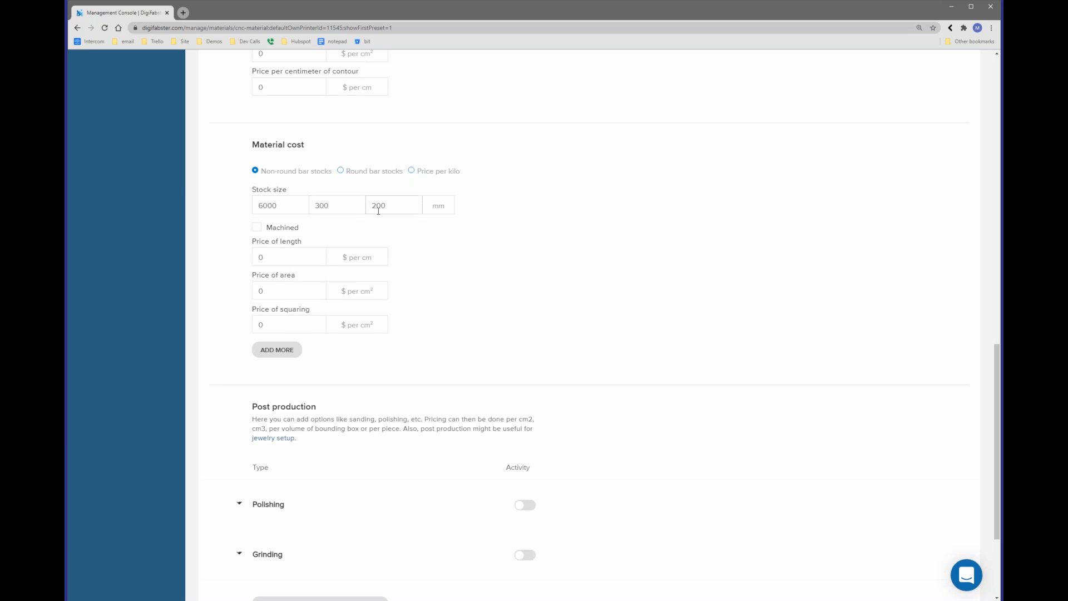
click(368, 171)
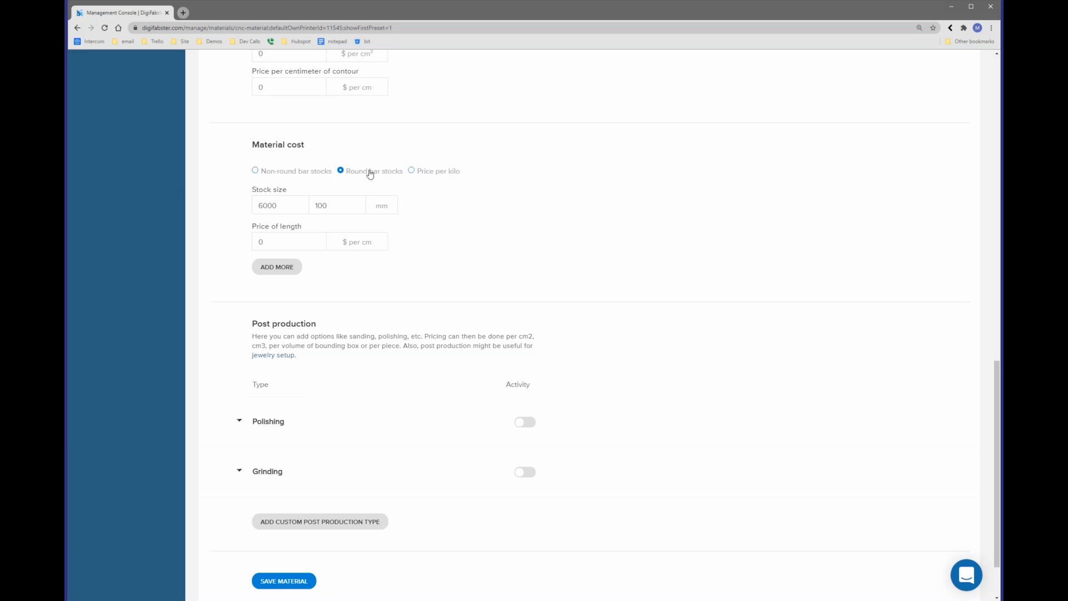
click(428, 174)
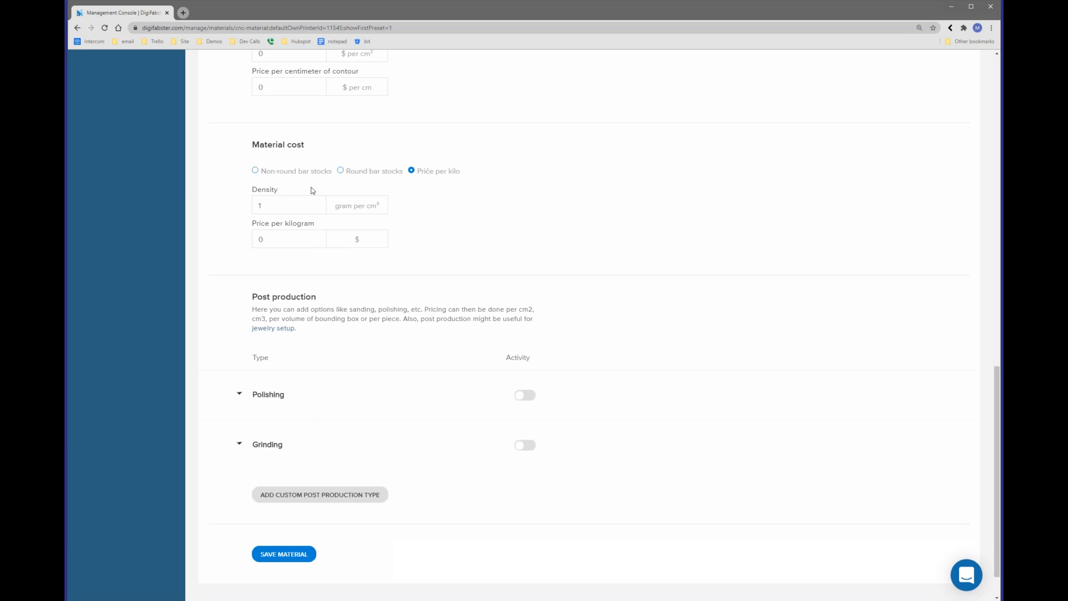
click(258, 205)
text(2.7)
click(269, 240)
drag(269, 240, 255, 239)
text(12)
Enable polishing as post production at $.12 per cm² of model surface, and save the material
scroll(304, 257, down, 1)
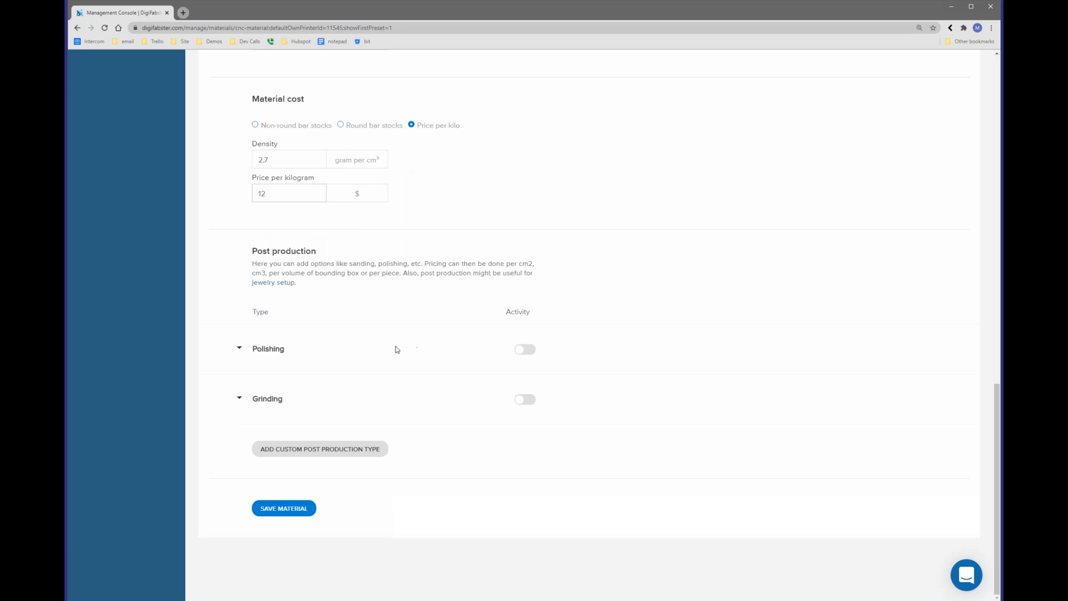
click(520, 350)
scroll(506, 353, down, 2)
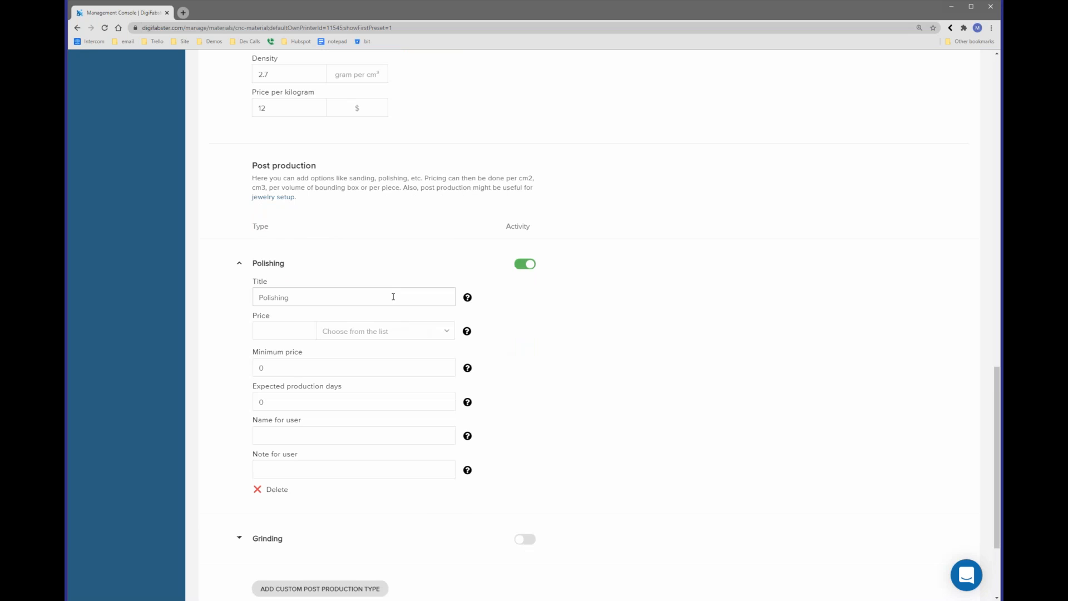
click(386, 331)
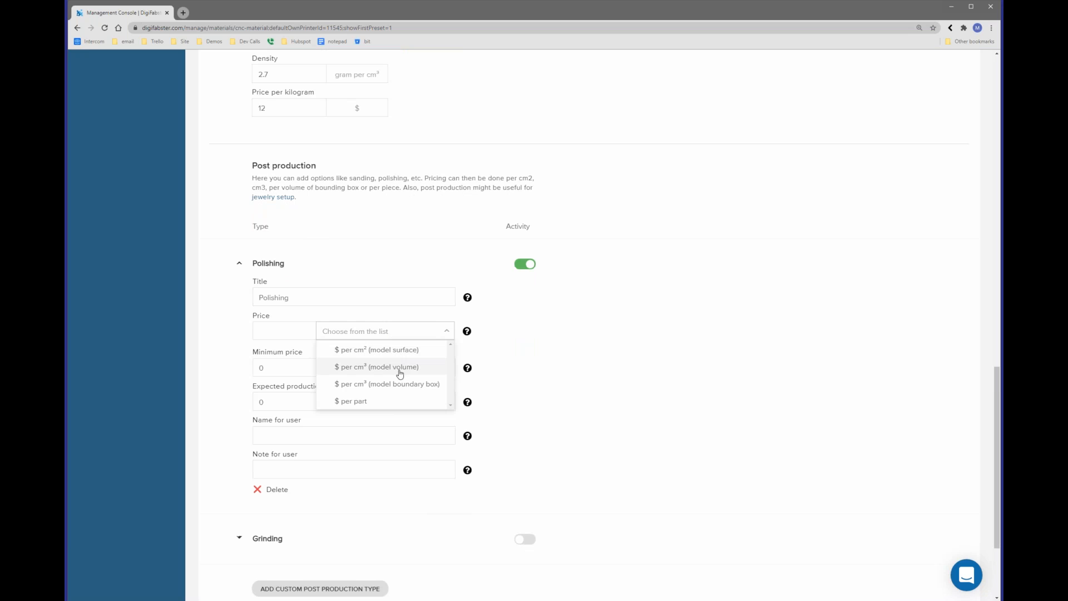
click(411, 351)
click(298, 330)
text(.12)
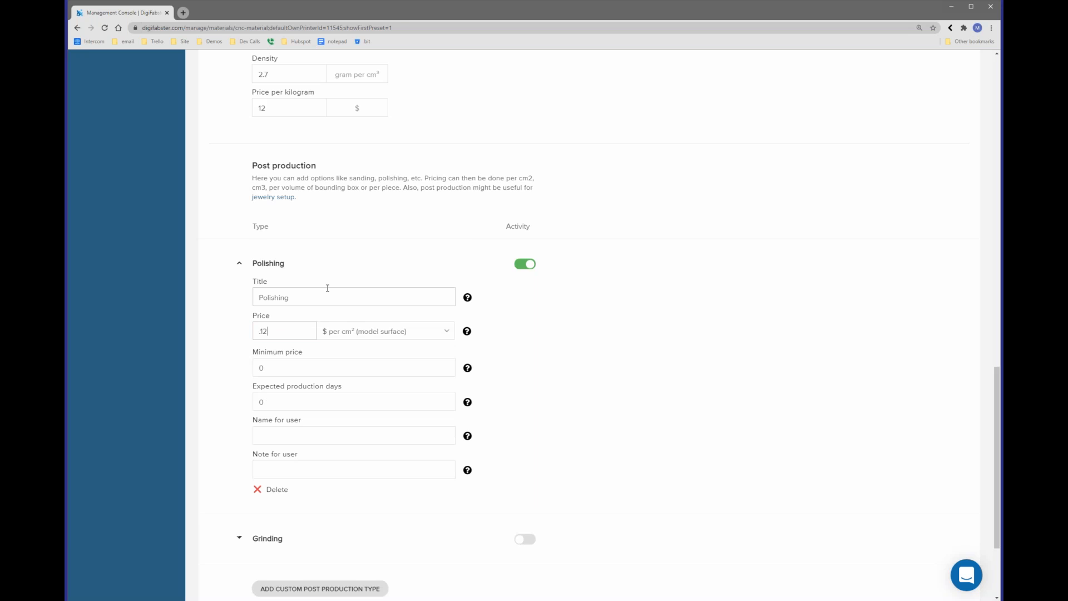
scroll(334, 281, down, 3)
click(311, 507)
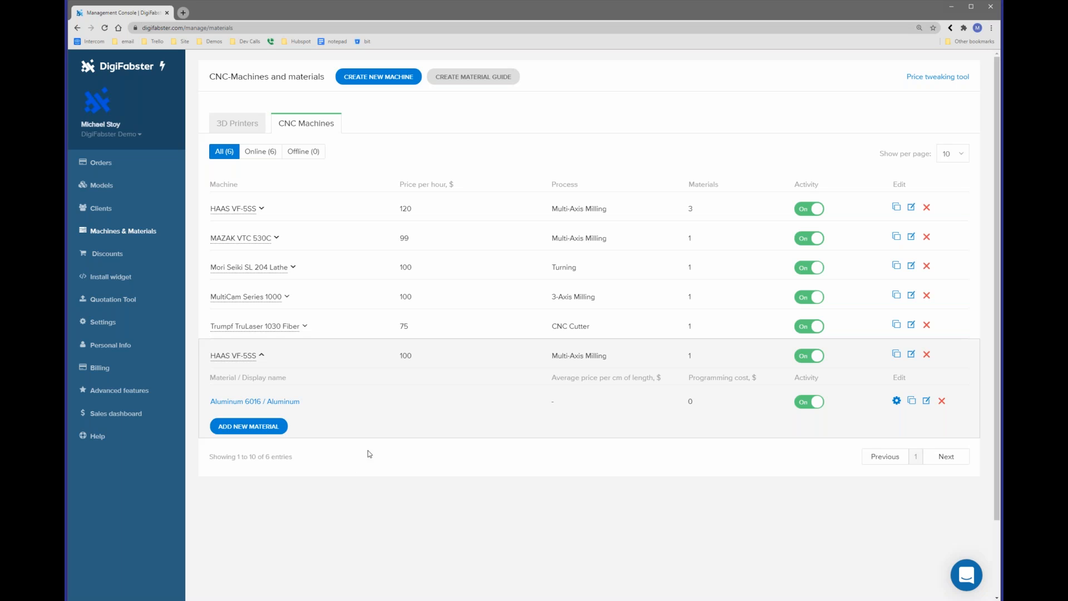
Create a new 3D printer with FDM technology and choose the Stratasys Fortus 450mc model
click(250, 125)
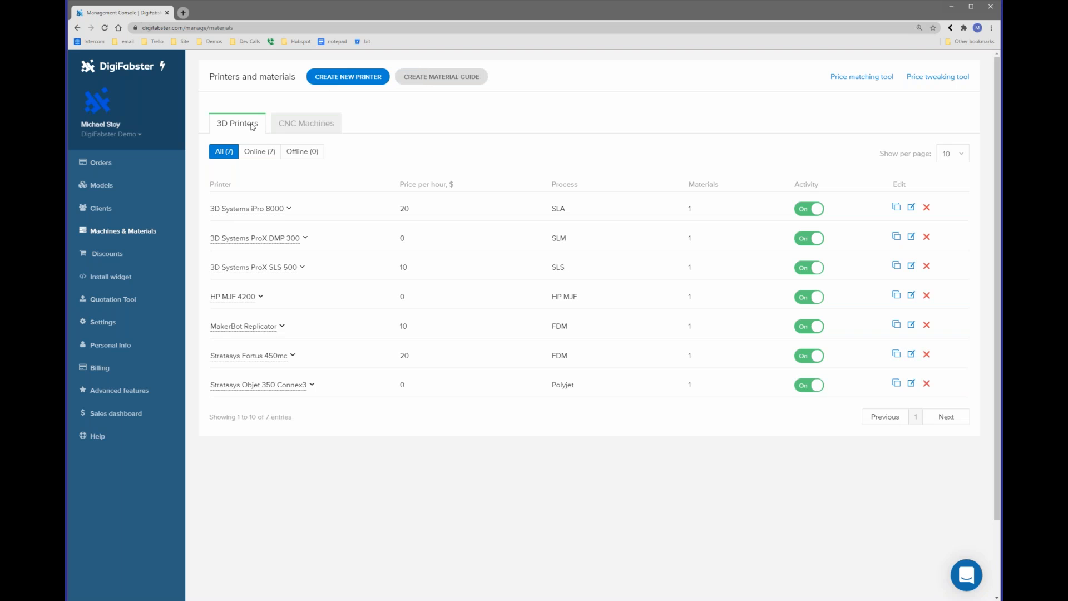
click(338, 82)
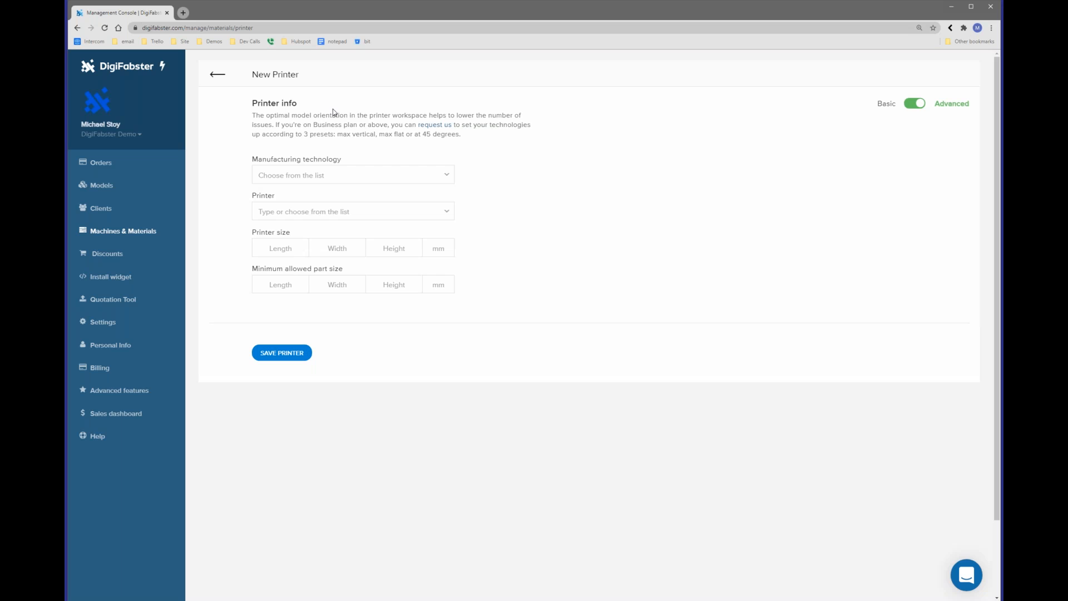
click(306, 177)
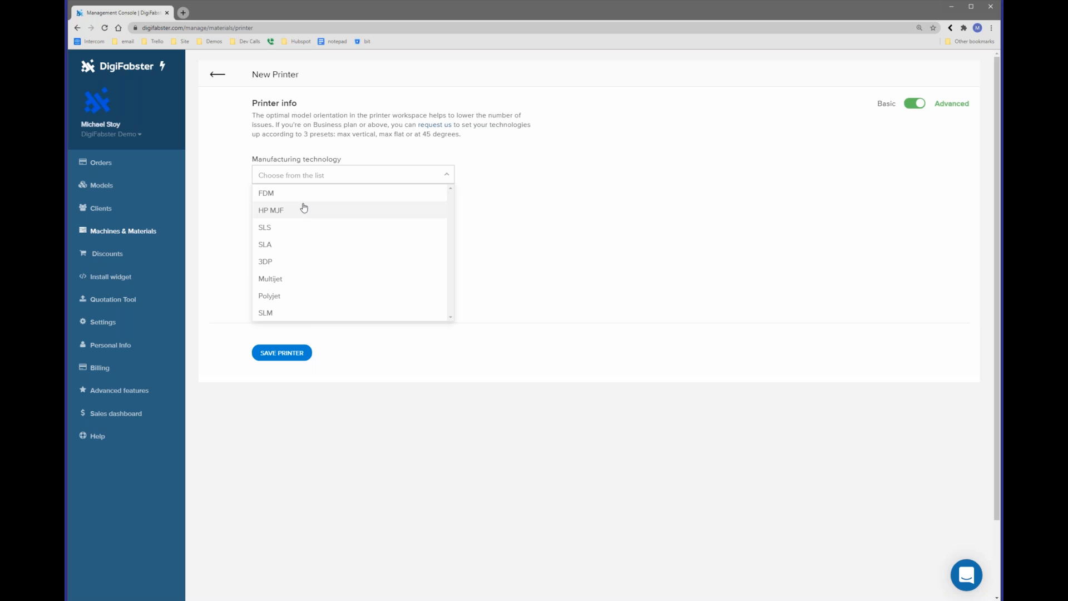
click(295, 194)
click(292, 211)
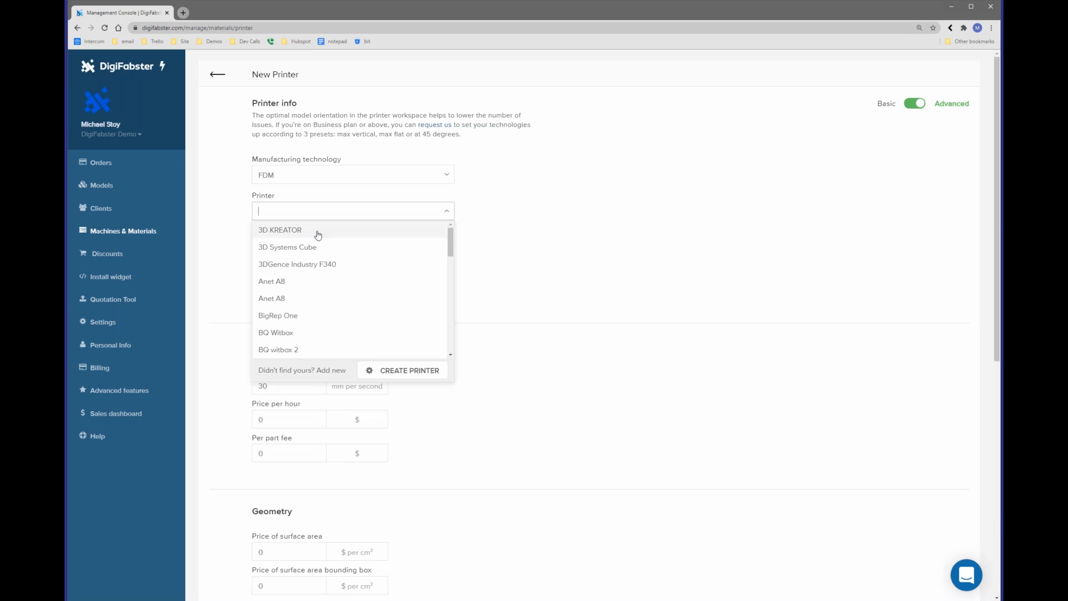
drag(448, 237, 449, 314)
click(384, 276)
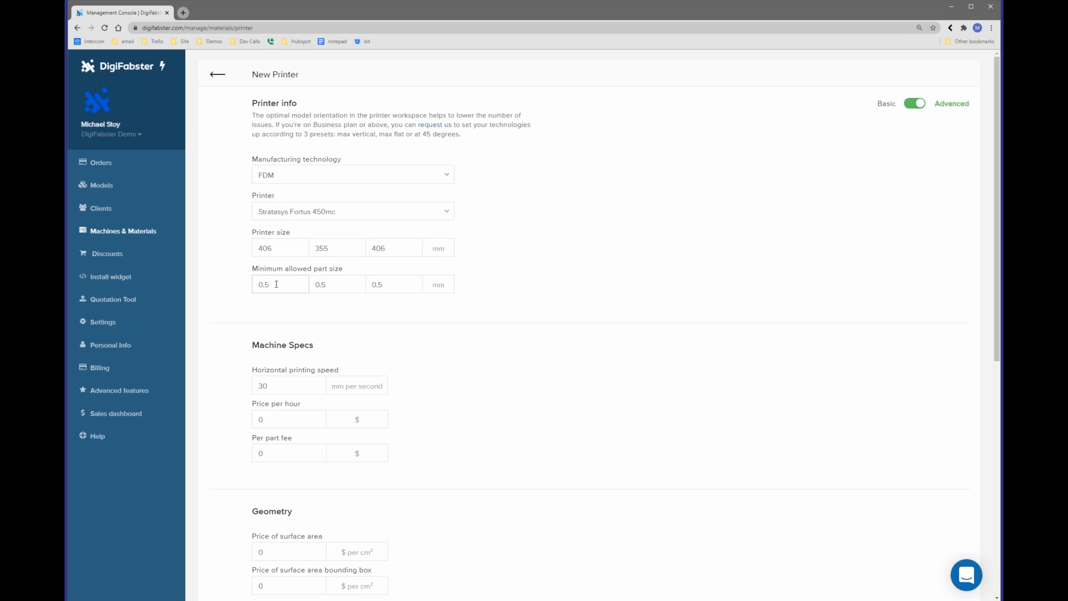
Set the printer's horizontal printing speed to 165 mm per second, price per hour to $20 and per part fee to $10
scroll(278, 283, down, 3)
scroll(301, 274, down, 1)
drag(294, 175, 251, 172)
text(165)
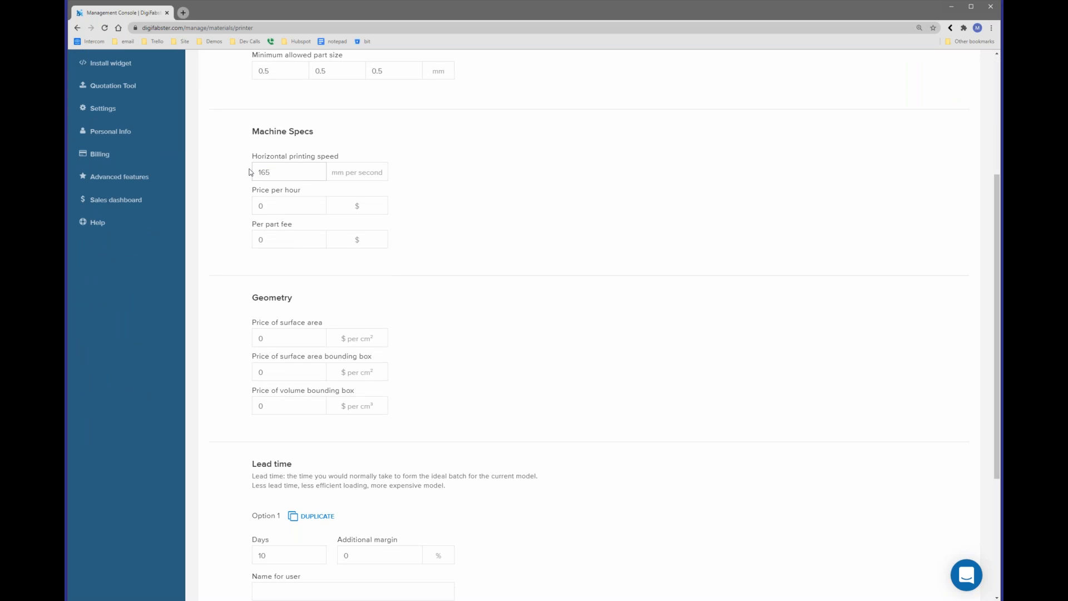
drag(268, 206, 248, 206)
text(20)
drag(281, 240, 252, 242)
text(10)
Add a second lead time option of 2 days with a 20% additional margin, and save the printer
scroll(256, 259, down, 4)
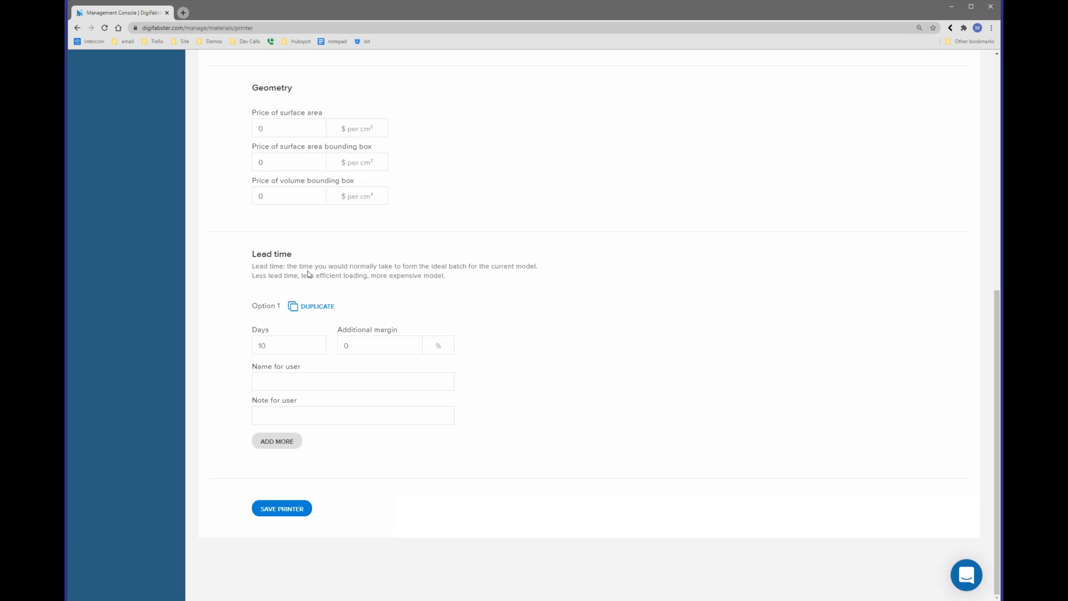
click(295, 440)
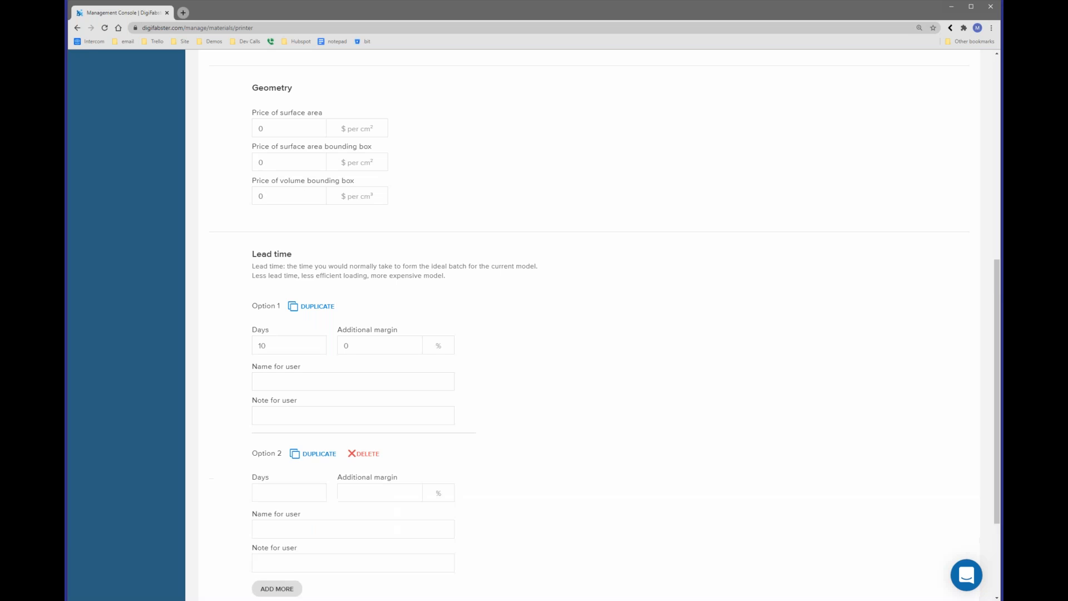
scroll(267, 361, down, 2)
click(267, 360)
text(2)
click(373, 371)
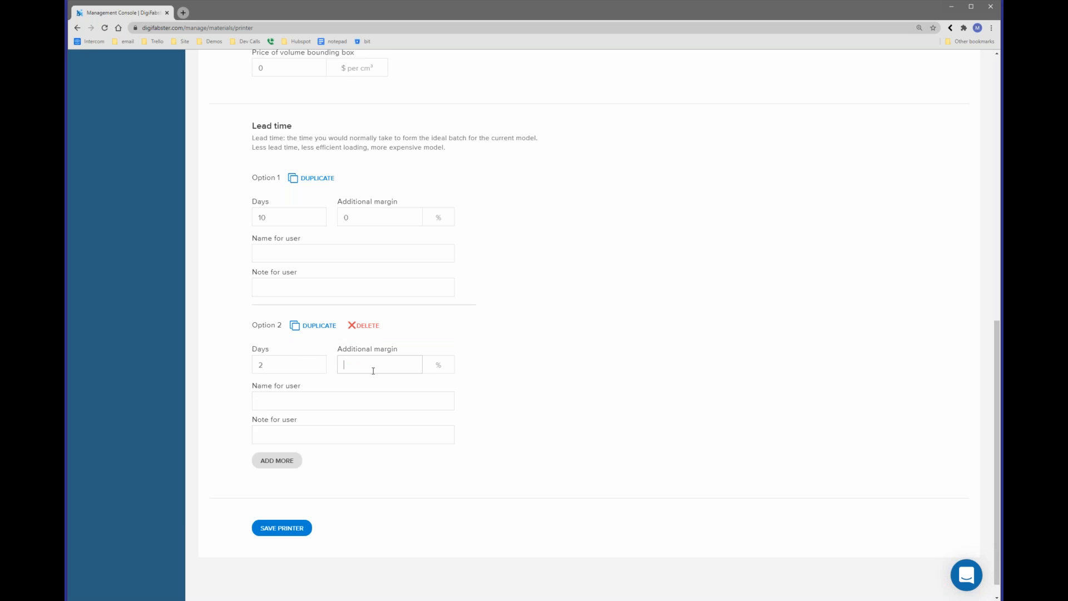
text(20)
click(282, 528)
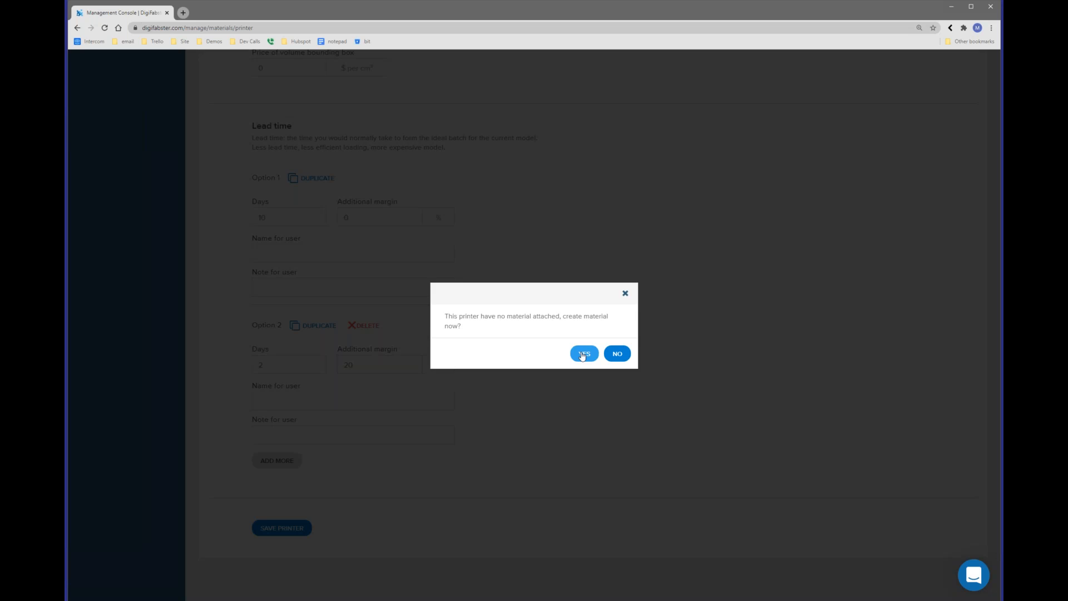
Agree to create a material for the printer and look through the material names, keeping ABS-ESD7
click(583, 355)
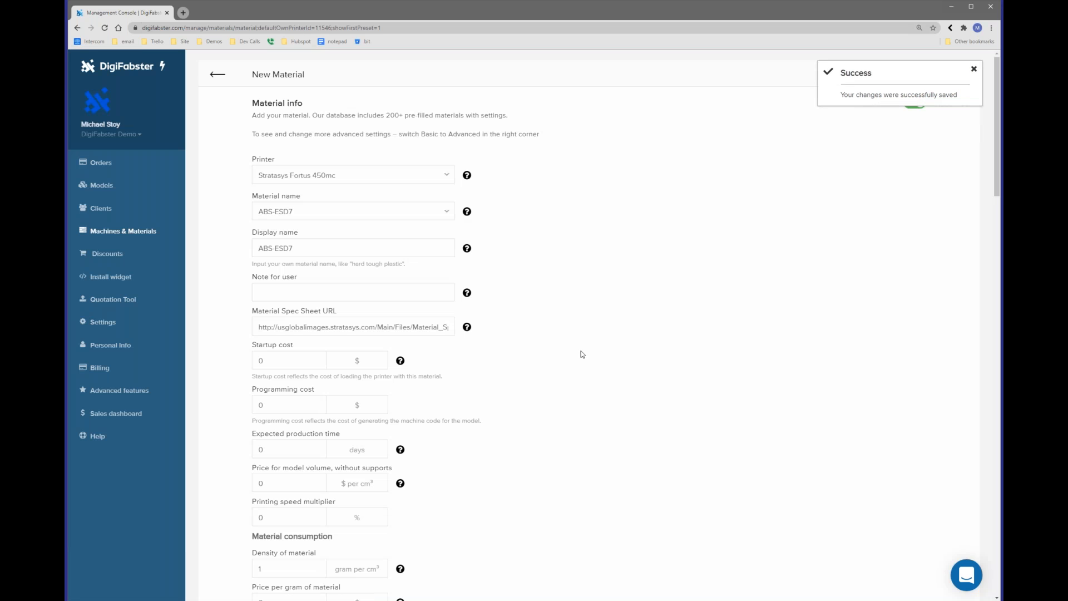
click(451, 214)
scroll(445, 277, down, 2)
scroll(446, 276, up, 2)
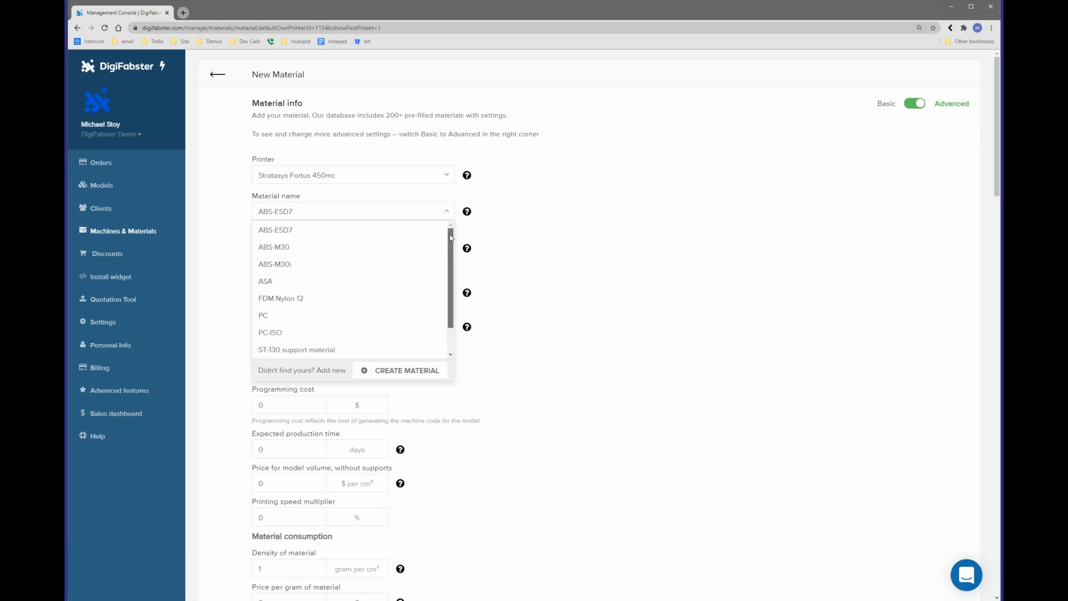
click(526, 230)
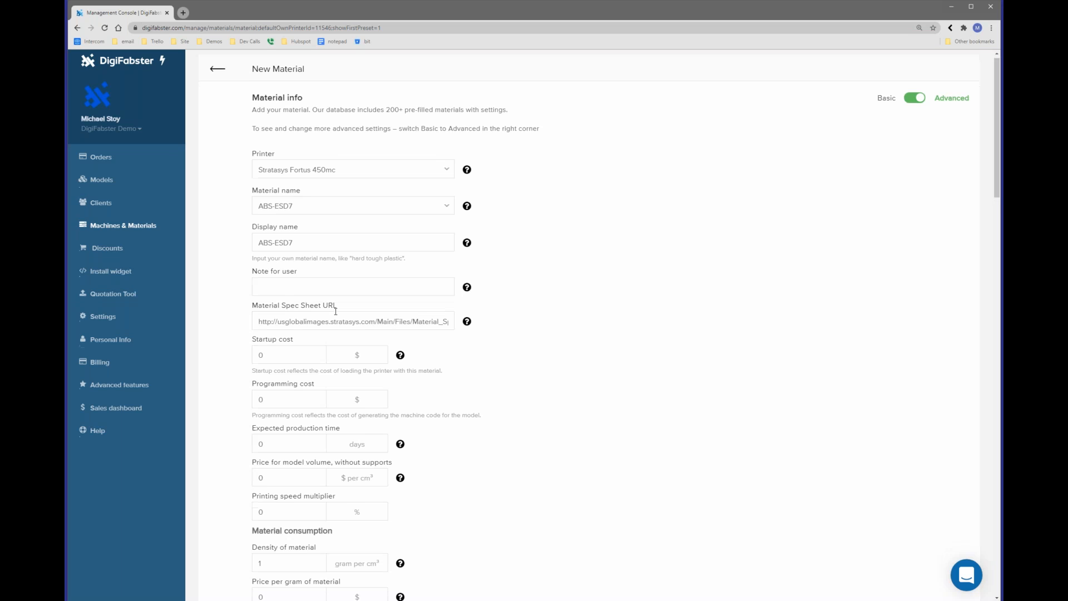
Set the density of the material to 1.07 gram per cm³ and its price per gram to $.20
scroll(336, 317, down, 1)
scroll(335, 314, down, 3)
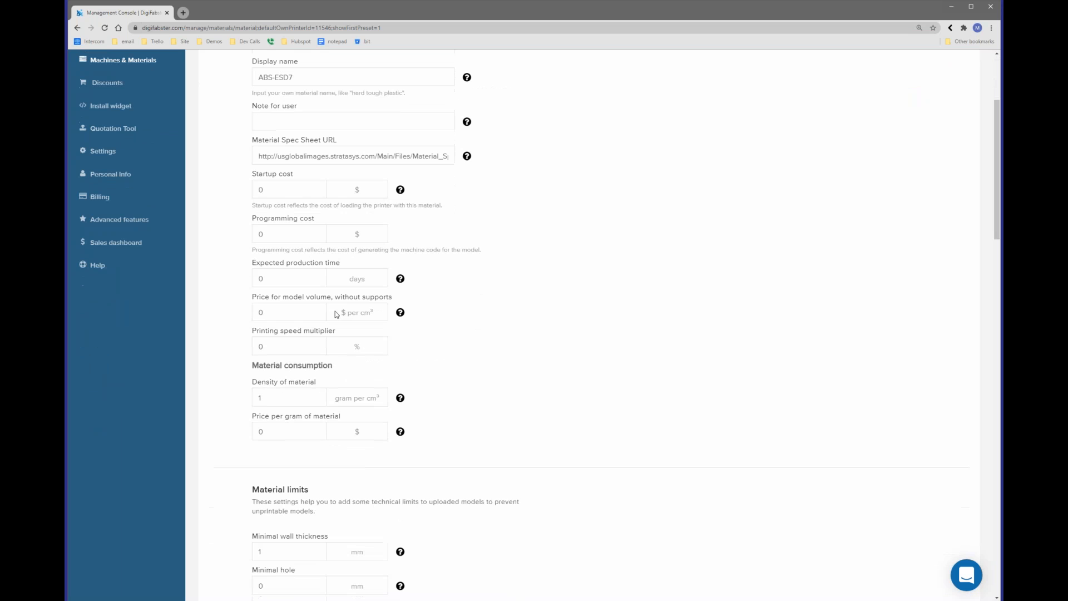
scroll(336, 309, down, 1)
scroll(335, 309, down, 1)
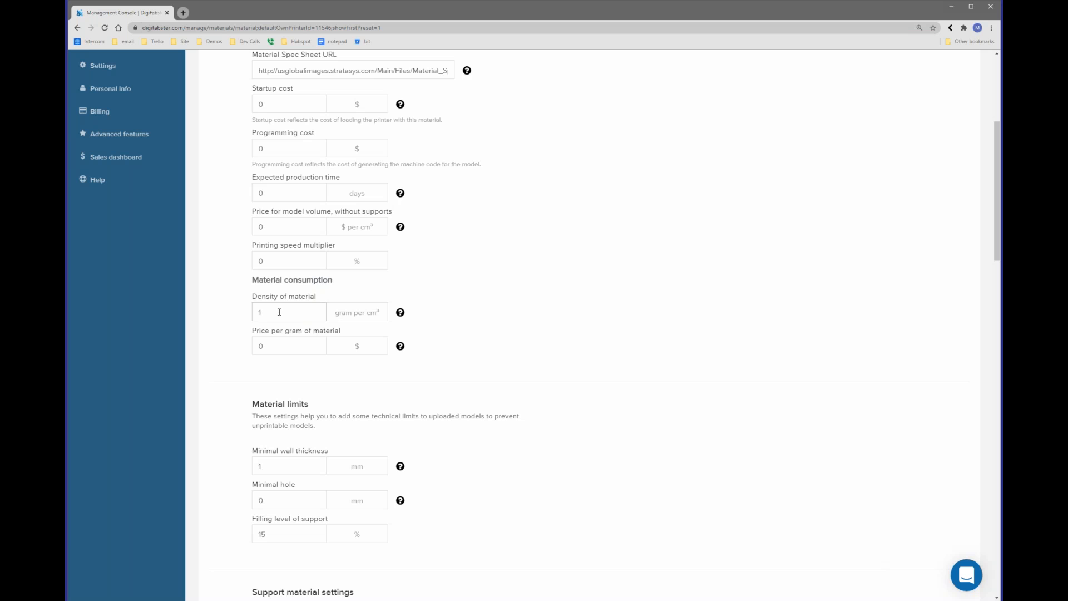
text(.07)
click(317, 346)
text(.20)
Set the filling level of support to 18% in the material limits
scroll(359, 329, down, 4)
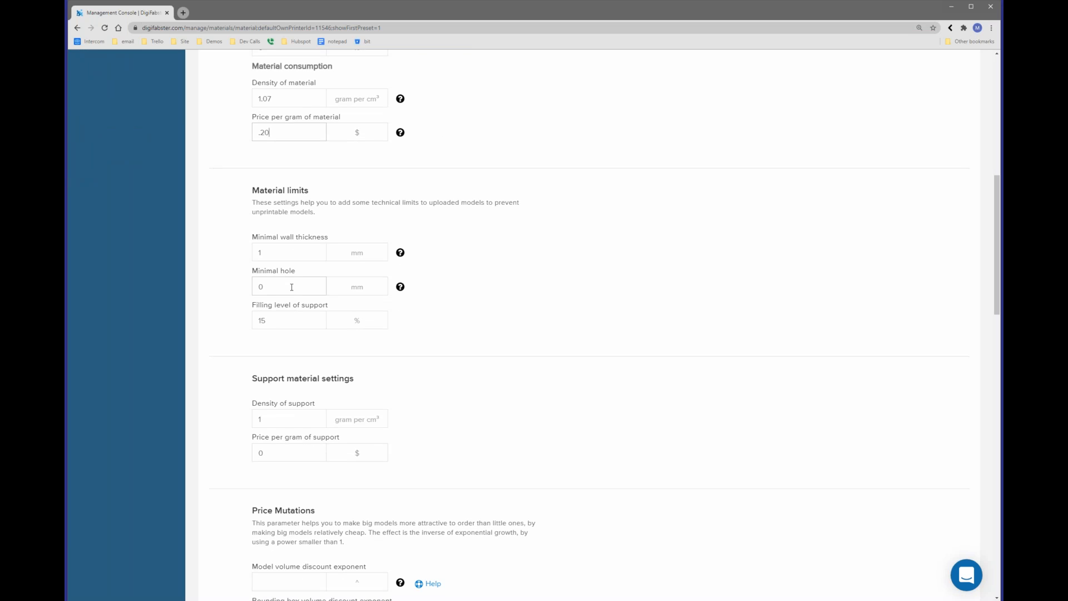
drag(269, 321, 260, 321)
text(8)
Set the density of the support material to 1.25 gram per cm³ and its price per gram to $.30
scroll(263, 316, down, 2)
click(277, 339)
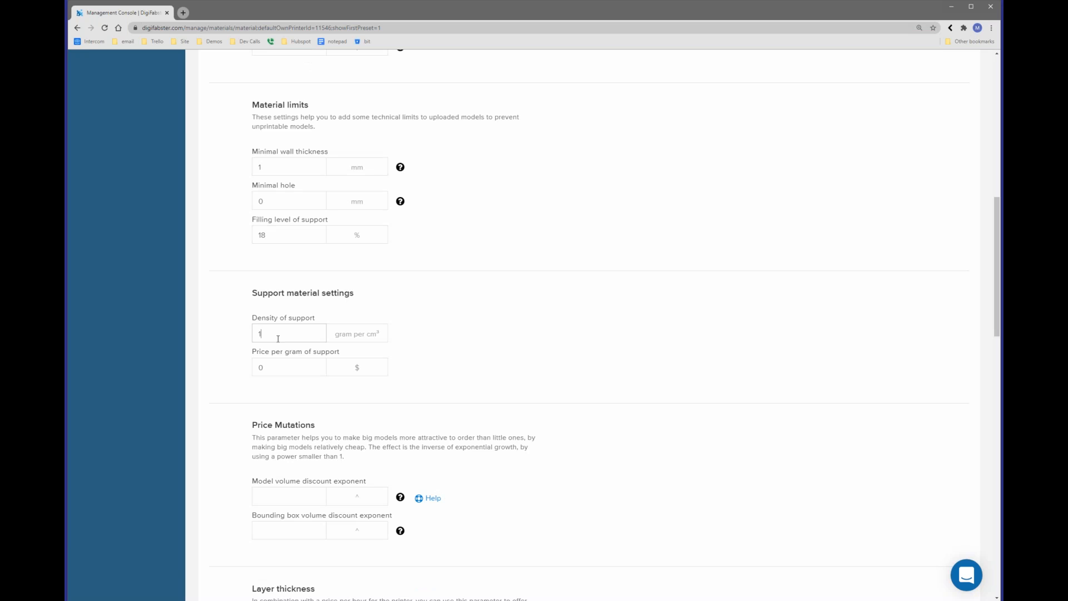
text(.25)
click(259, 367)
key(BackSpace)
text(30)
Set the first layer thickness option to 254 µm and add a second option of 126 µm
scroll(257, 371, down, 5)
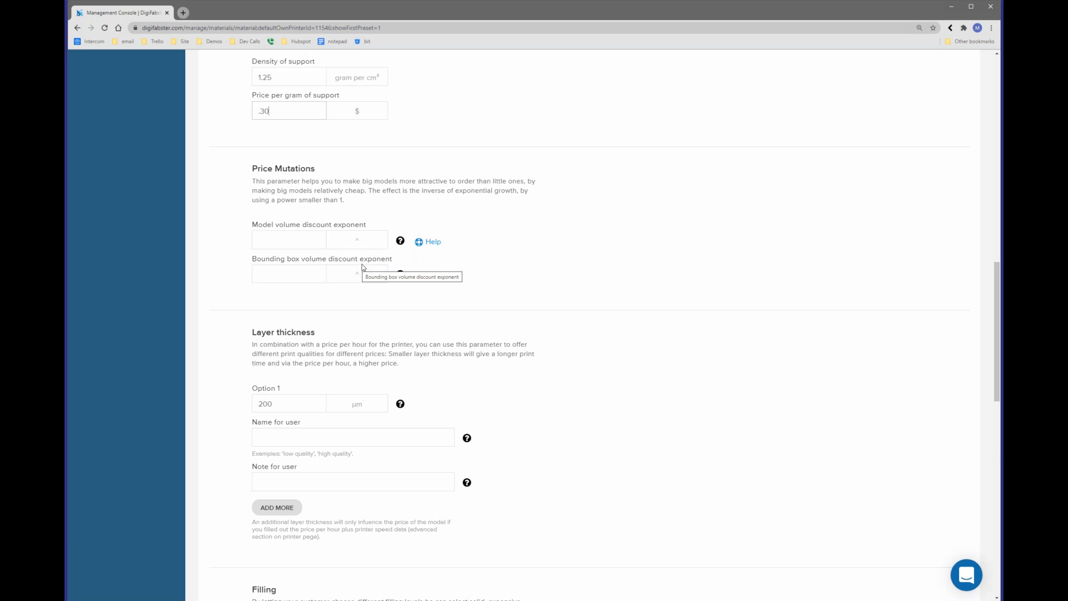
scroll(373, 259, down, 4)
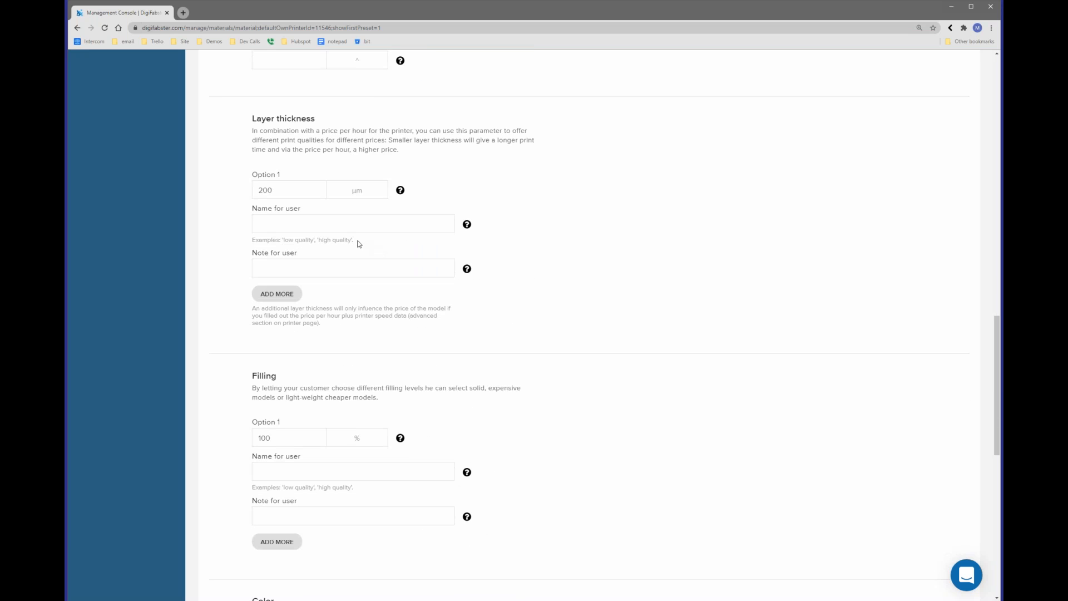
drag(274, 190, 264, 191)
text(54)
click(288, 295)
click(274, 318)
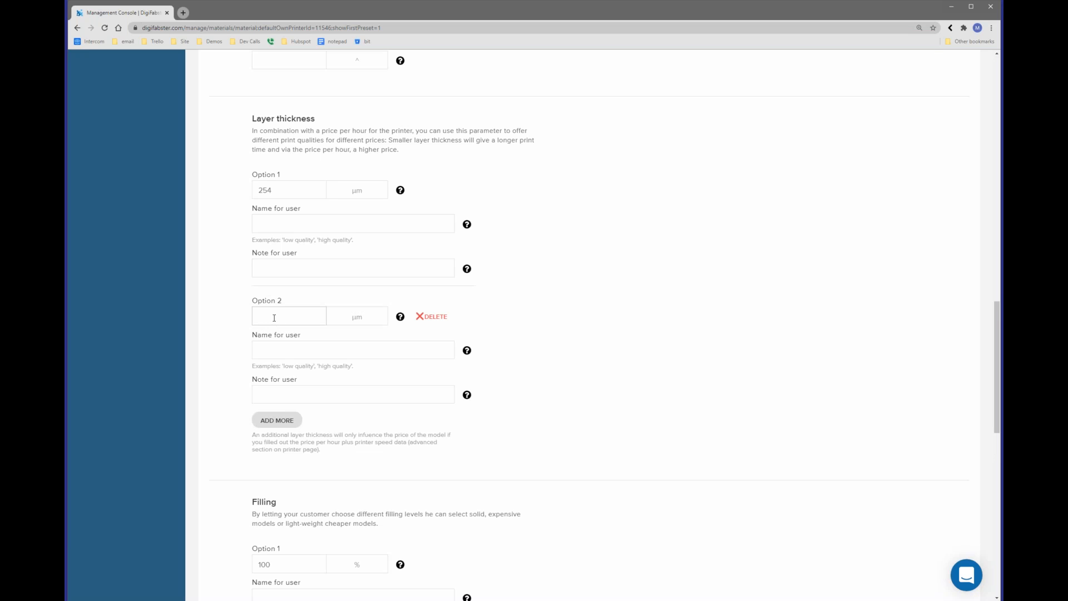
text(126)
Add a second filling option of 18% for the material
scroll(304, 224, down, 5)
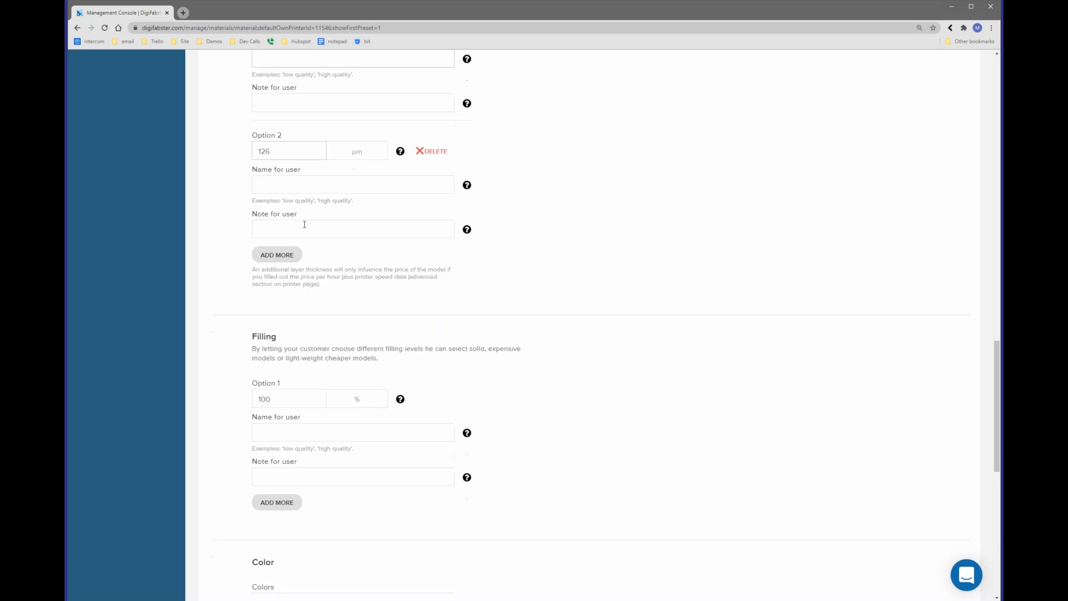
scroll(289, 356, down, 1)
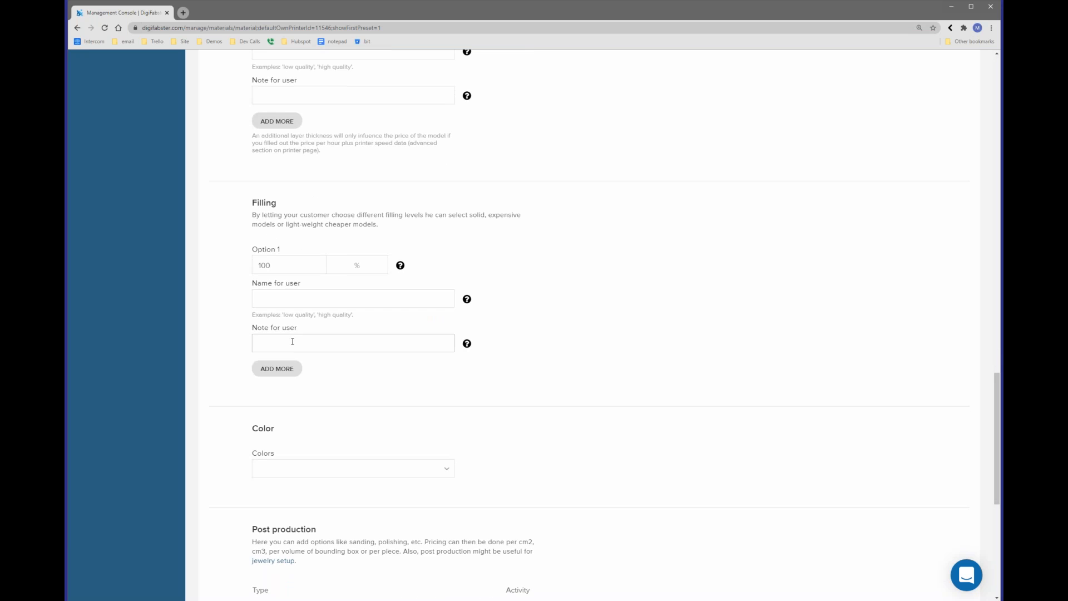
click(288, 367)
scroll(287, 364, down, 2)
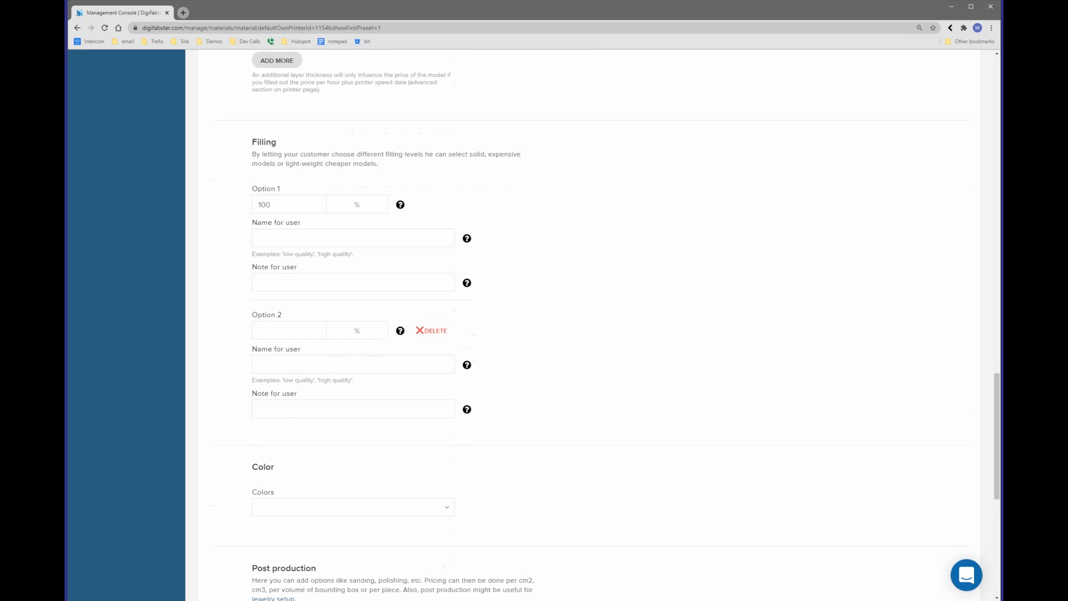
click(273, 311)
text(18)
click(312, 339)
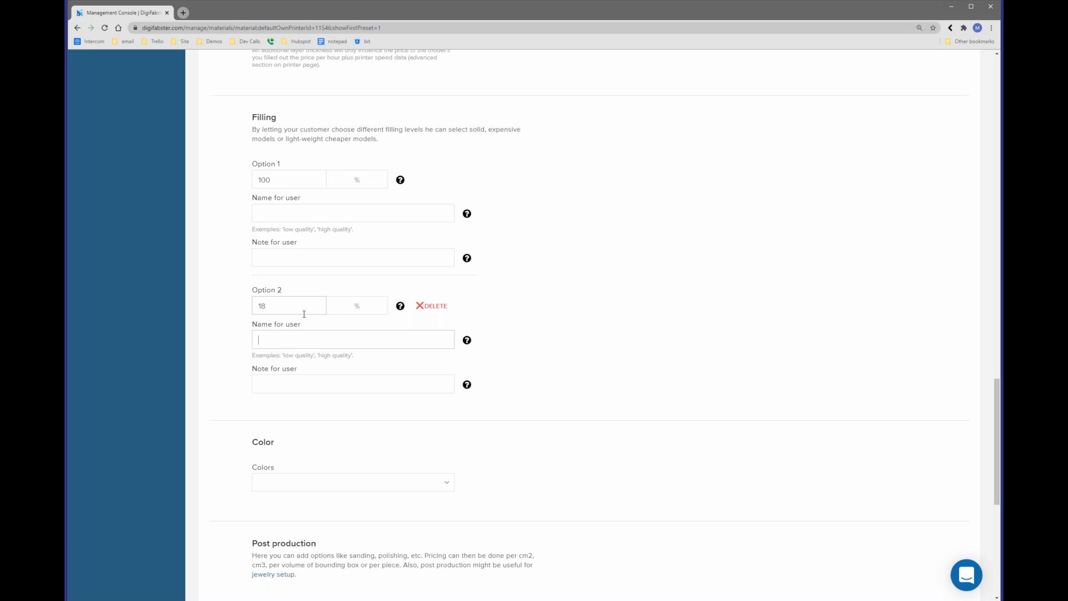
Add White as the available color of the ABS-ESD7 material
scroll(302, 325, down, 5)
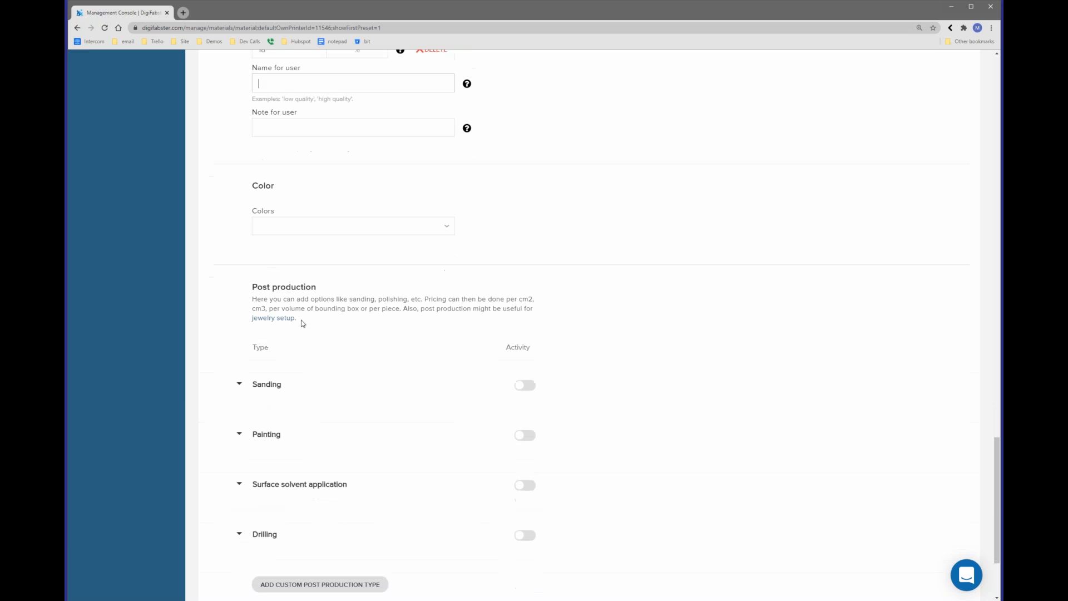
click(372, 229)
drag(451, 272, 493, 255)
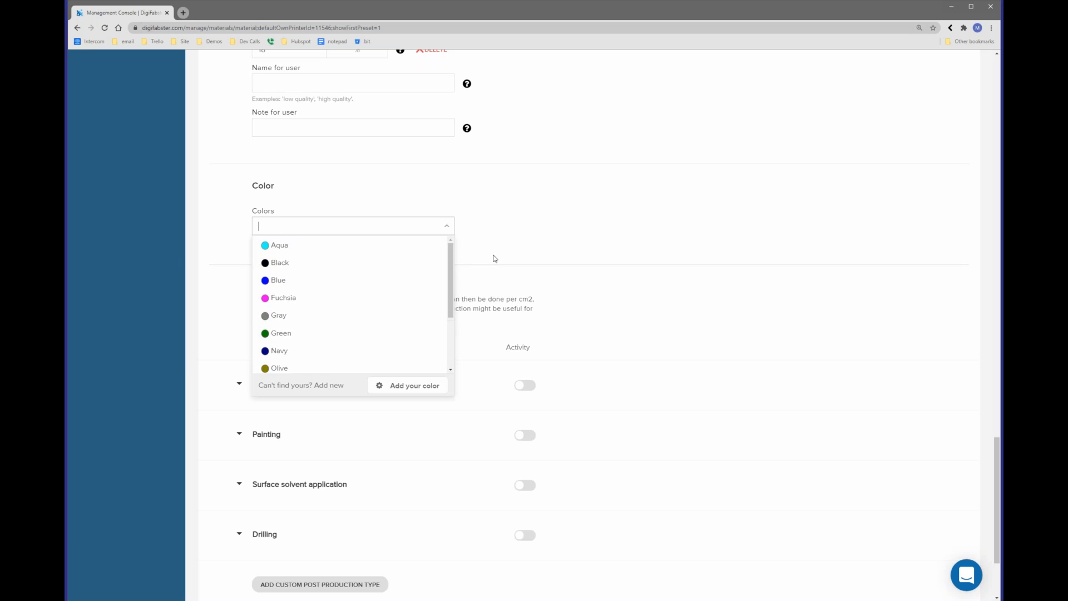
click(505, 251)
click(446, 225)
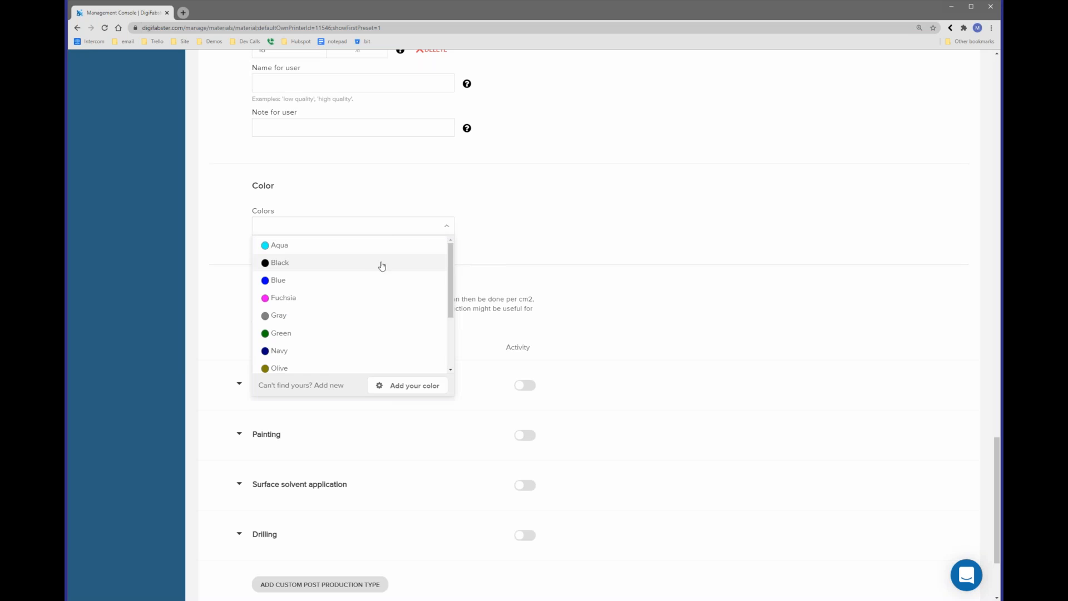
scroll(356, 284, down, 3)
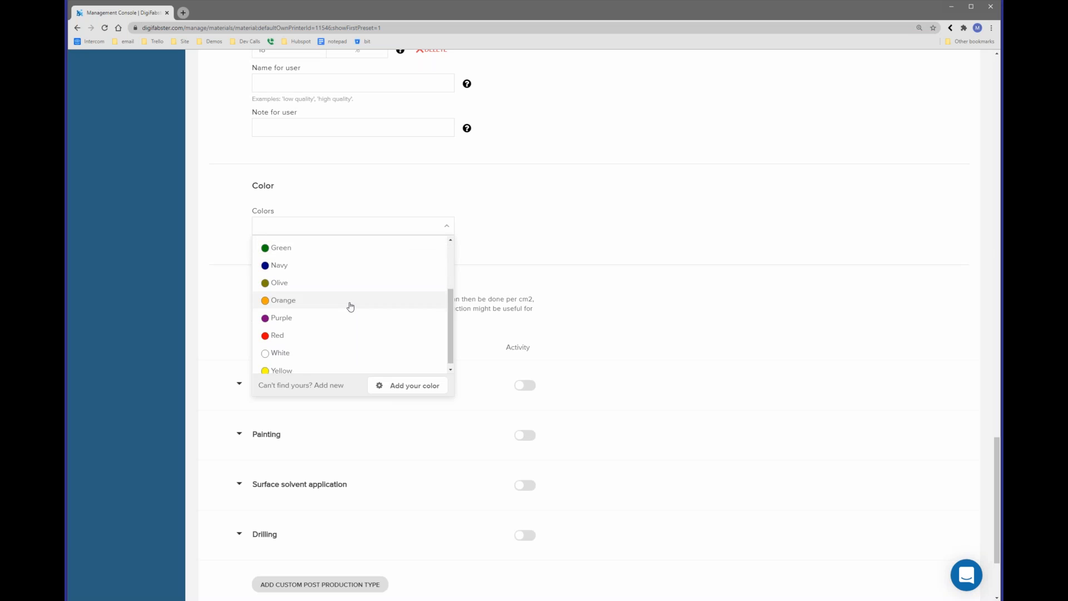
click(308, 348)
Enable Sanding post production at $.15 per cm² of model surface with a minimum price of 10, and save the material
scroll(523, 253, down, 3)
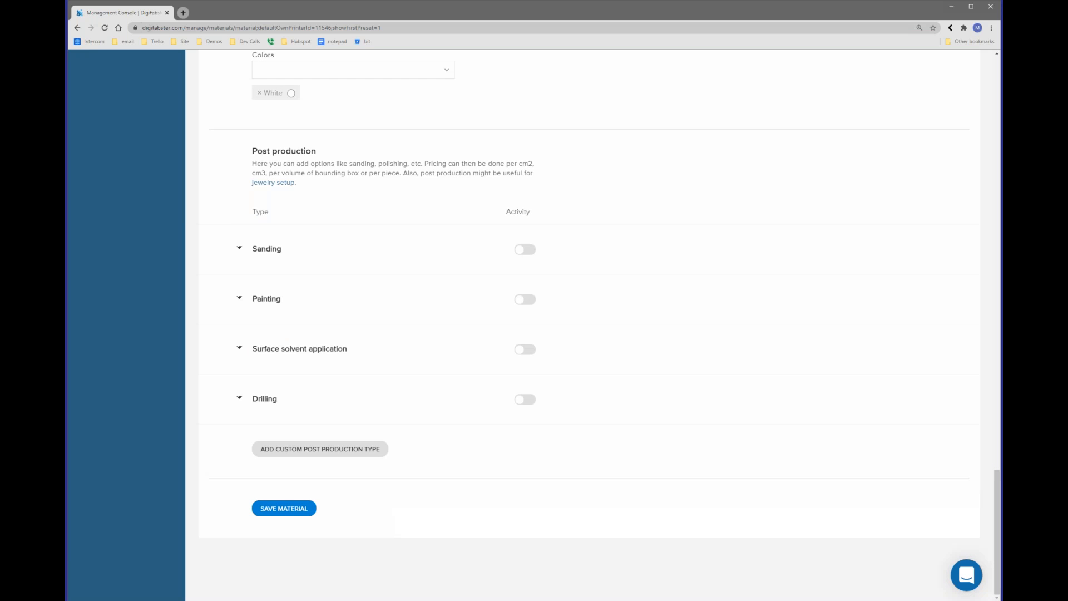
click(526, 248)
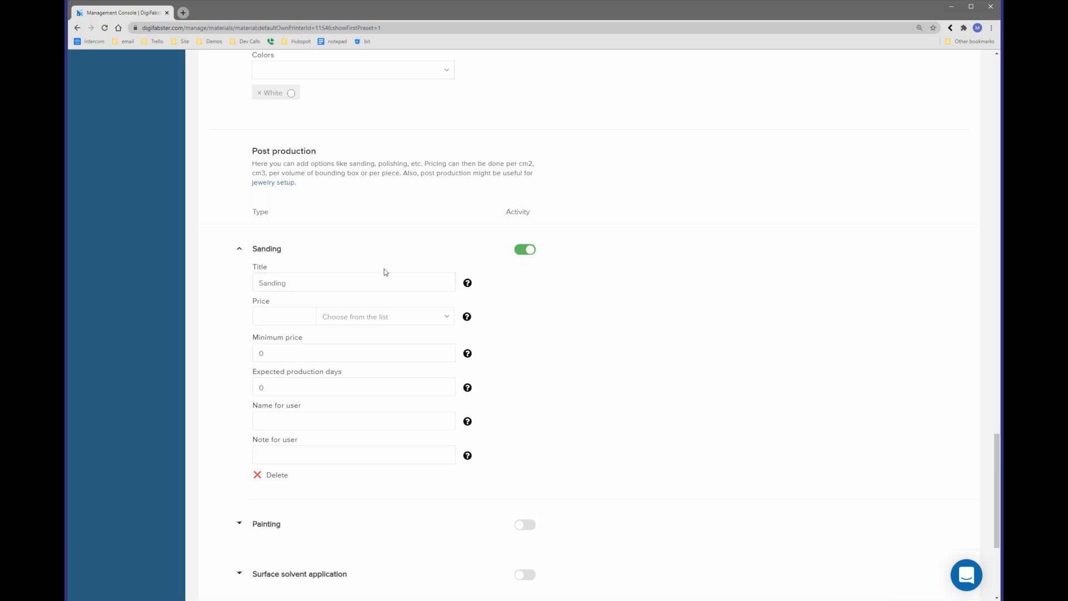
click(359, 320)
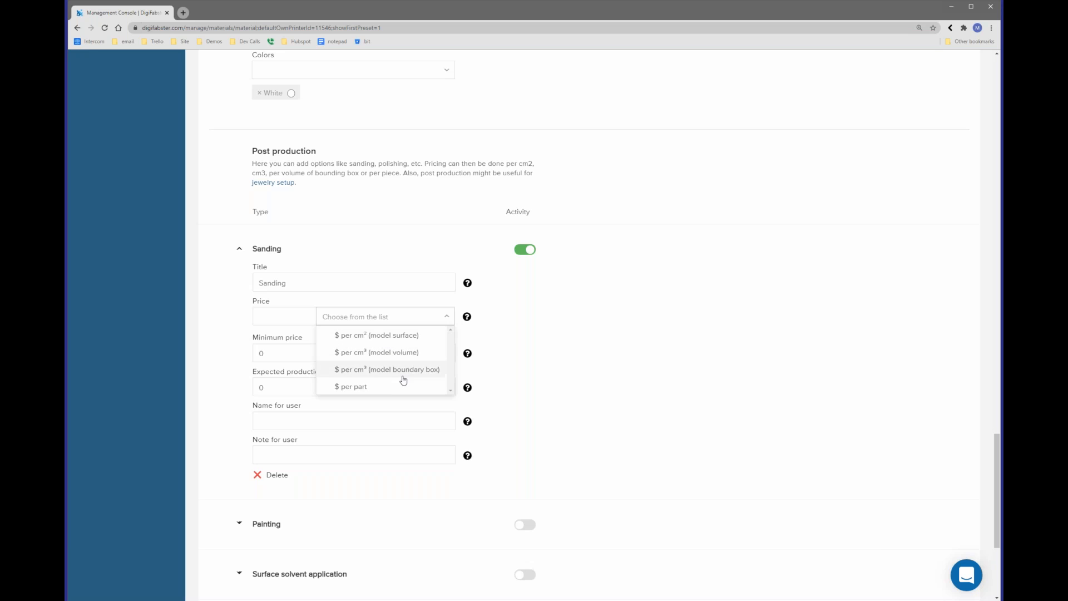
click(410, 336)
click(314, 316)
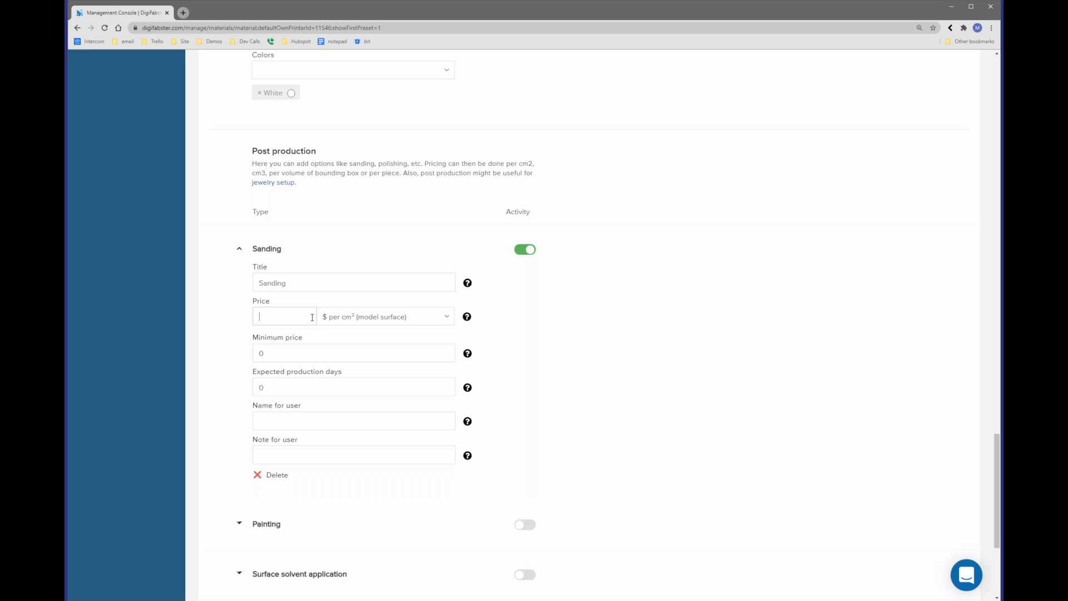
text(.15)
key(Tab)
text(10)
scroll(290, 362, down, 4)
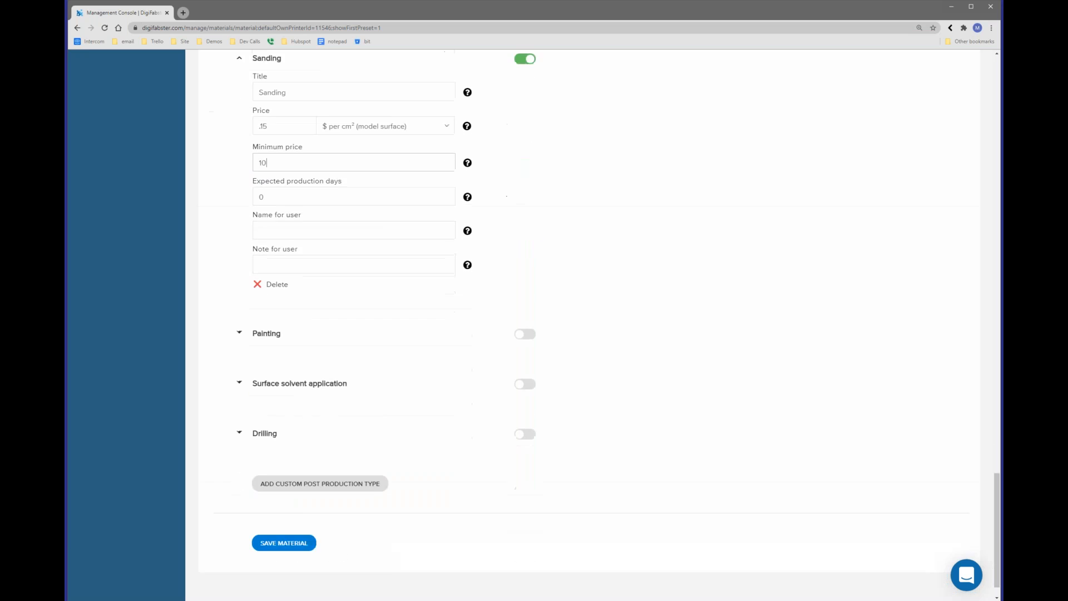
click(285, 509)
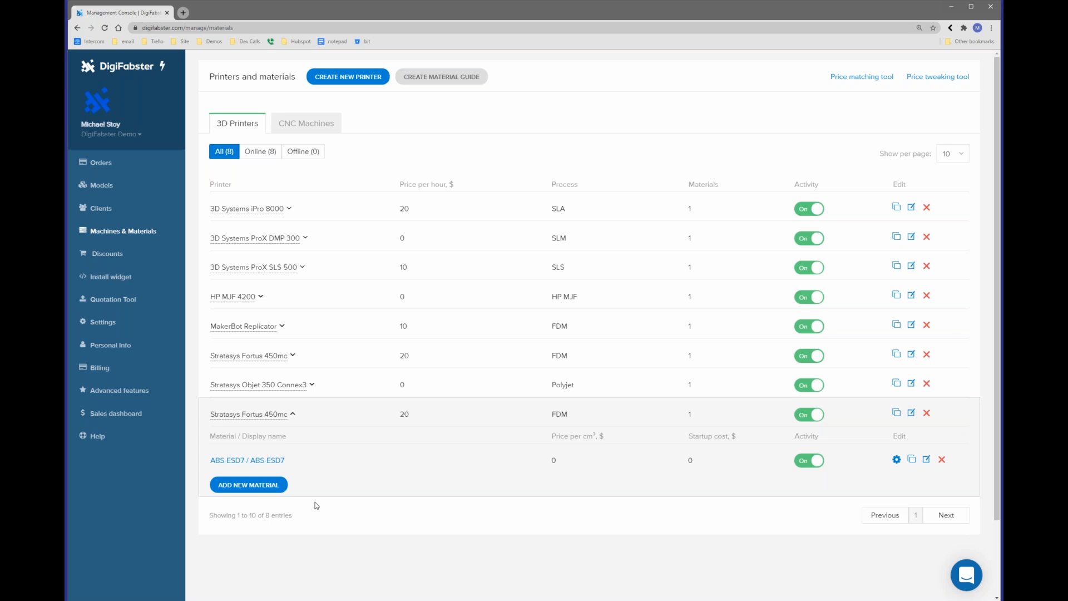
Create a new printer with HP MJF manufacturing technology and select the HP MJF 4200 model
click(349, 77)
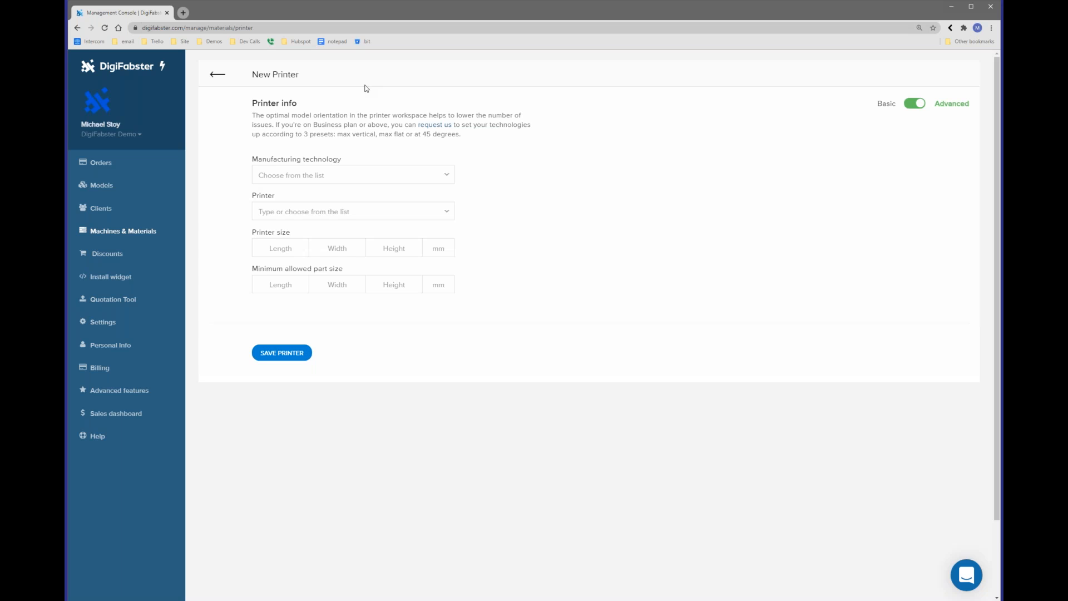
click(325, 175)
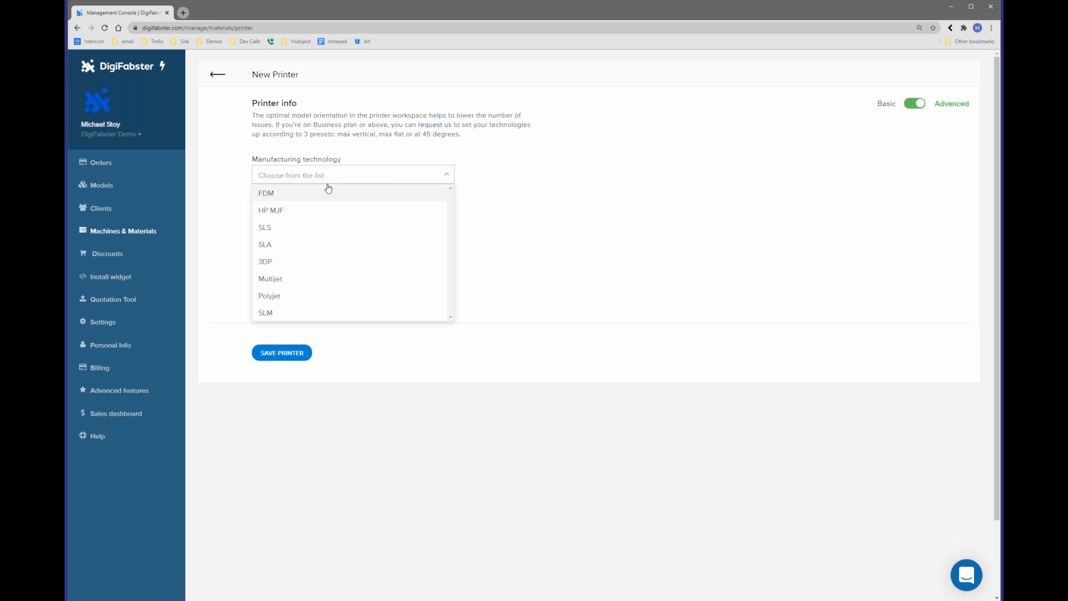
click(320, 215)
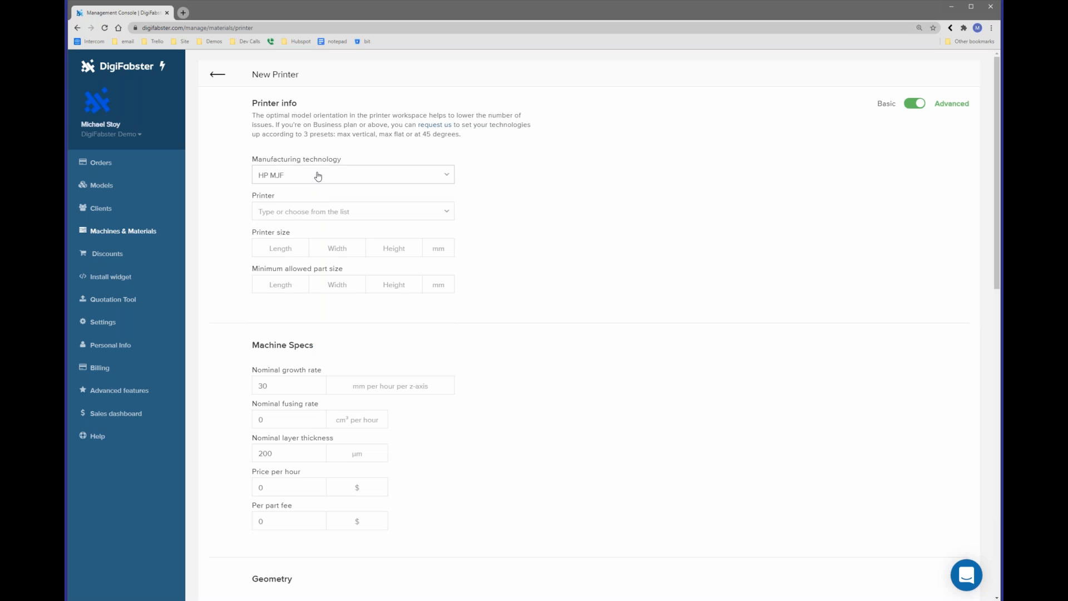
click(316, 211)
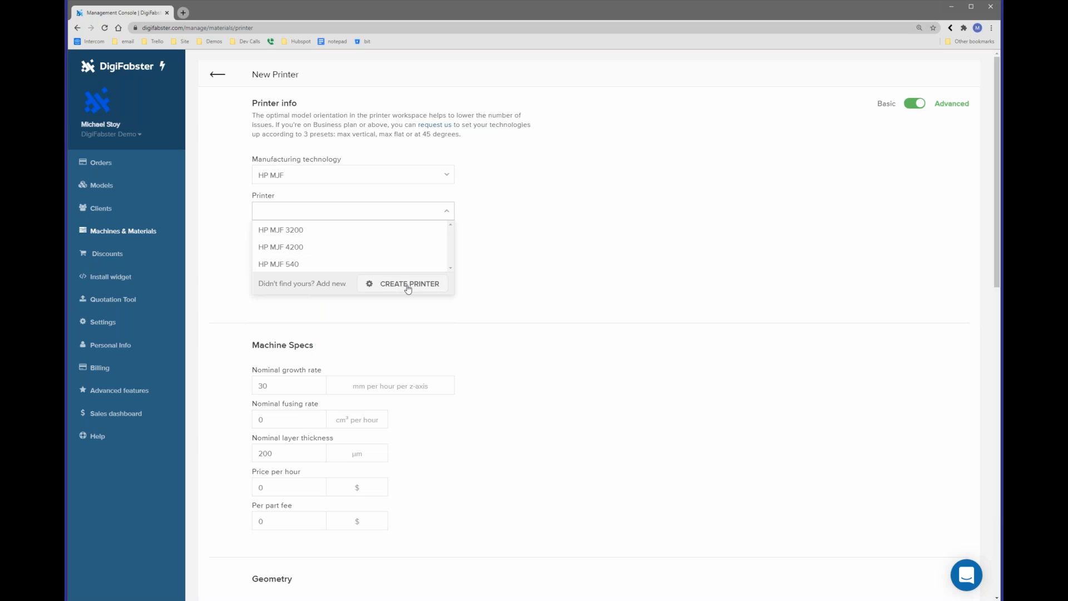
click(378, 248)
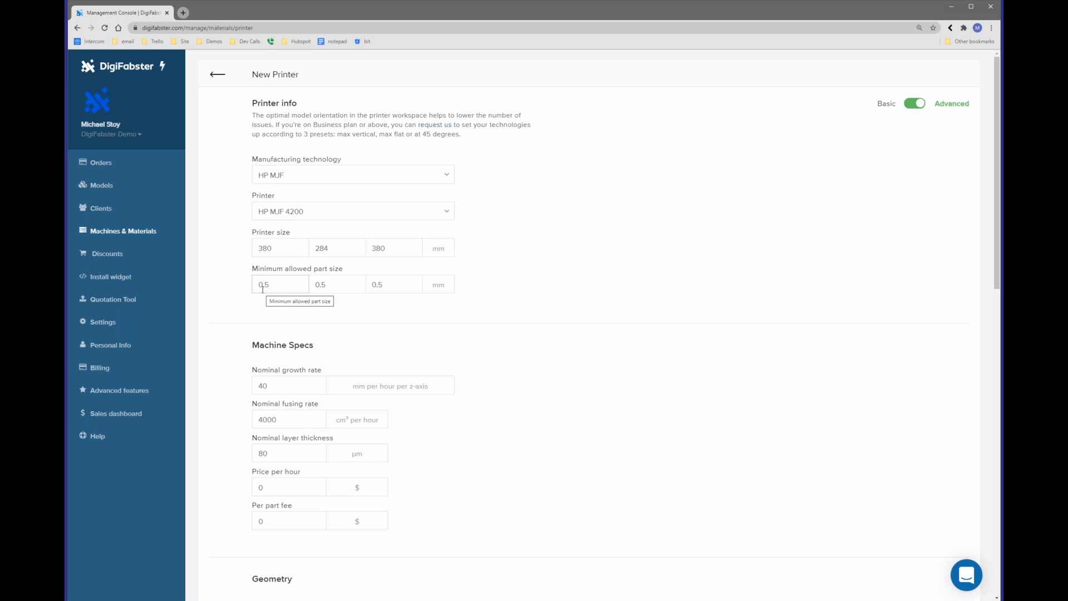
Set the printer's price of volume bounding box to $.04 per cm³ and its price of surface area to $.05 per cm²
scroll(350, 234, down, 3)
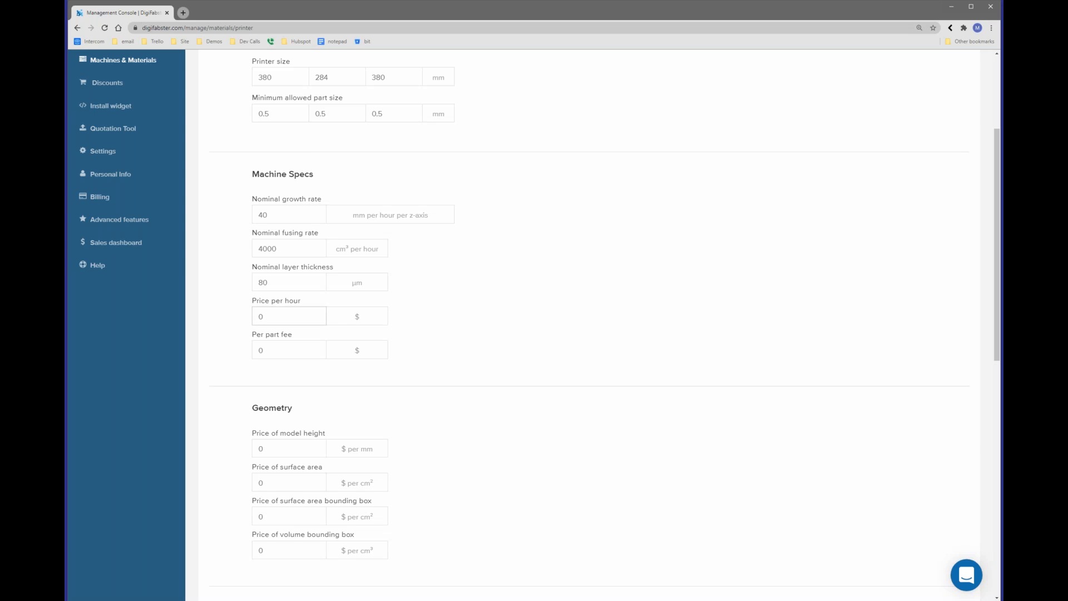
scroll(392, 278, up, 1)
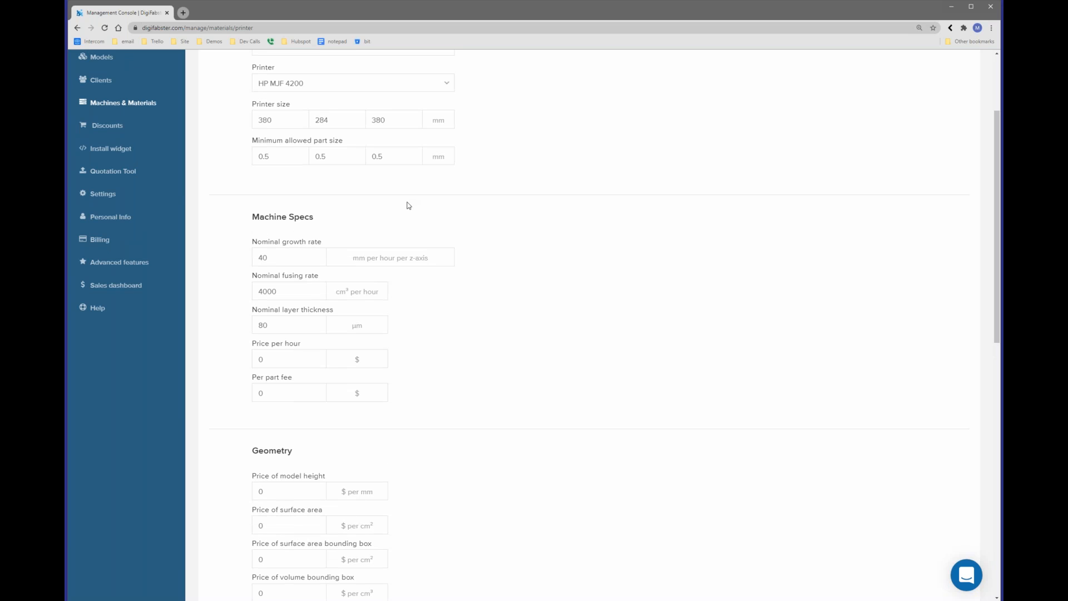
scroll(382, 196, down, 5)
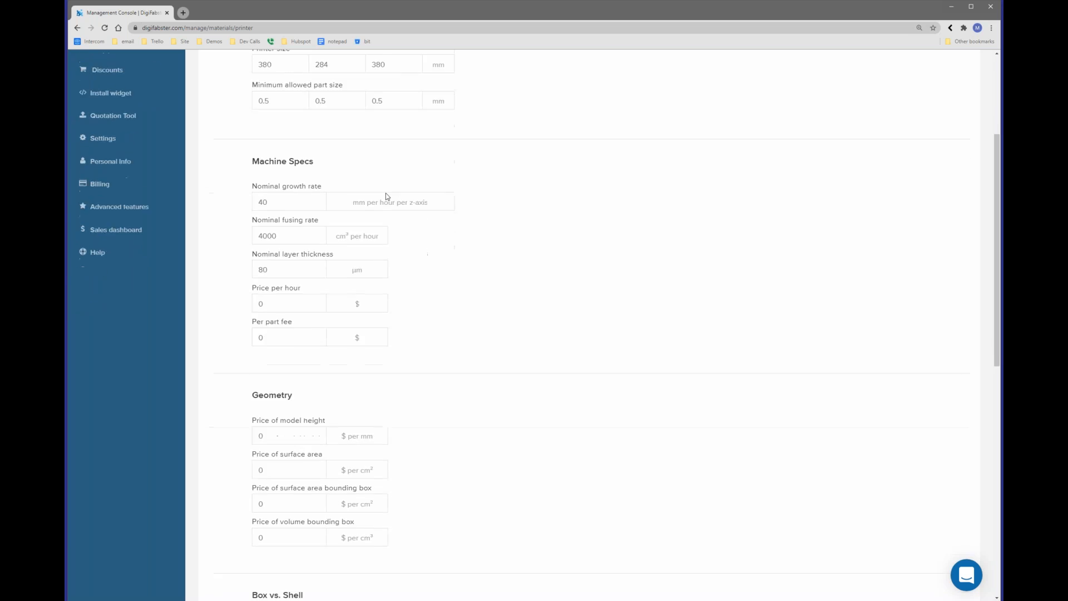
scroll(388, 196, down, 1)
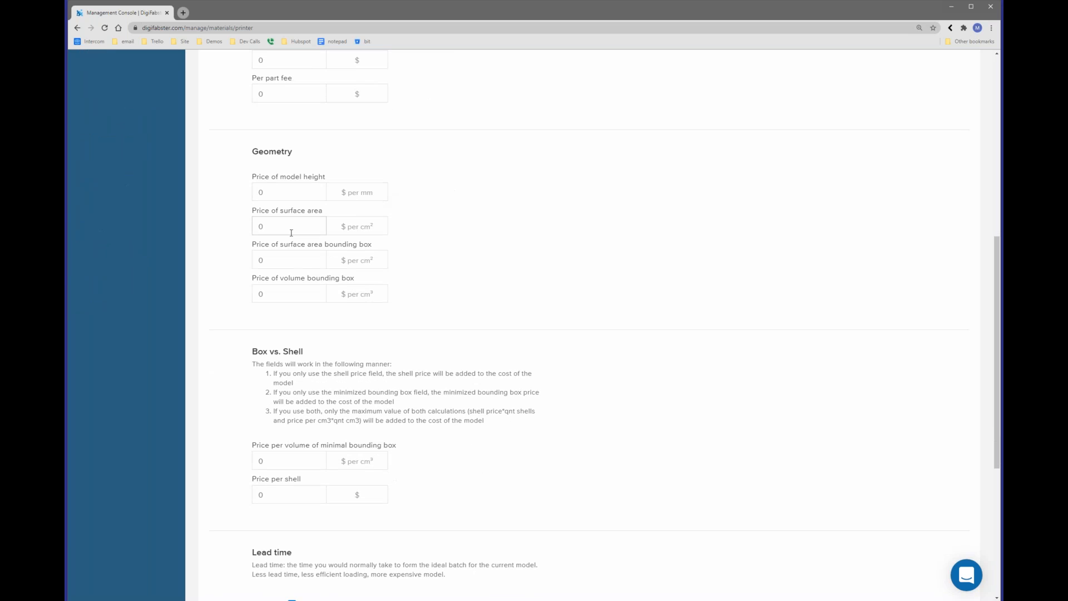
drag(271, 293, 252, 292)
text(.04)
click(303, 226)
text(.05)
Save the HP MJF 4200 printer and proceed to creating a new material for it
scroll(292, 210, down, 5)
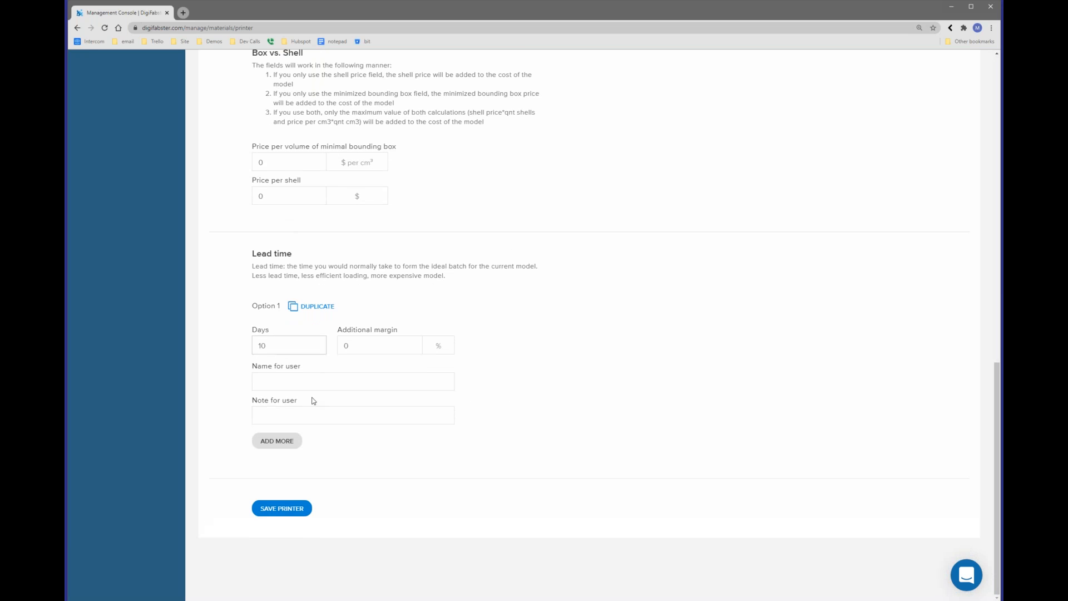
click(301, 518)
click(582, 356)
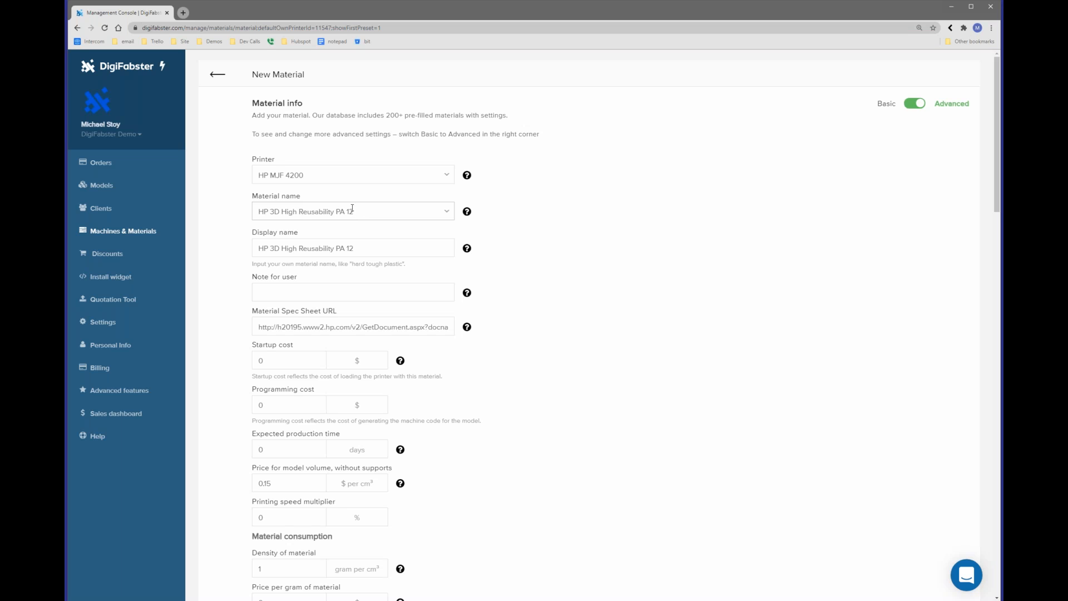
Set the price for model volume without supports to $0.20 per cm³ for HP 3D High Reusability PA 12
scroll(353, 209, down, 4)
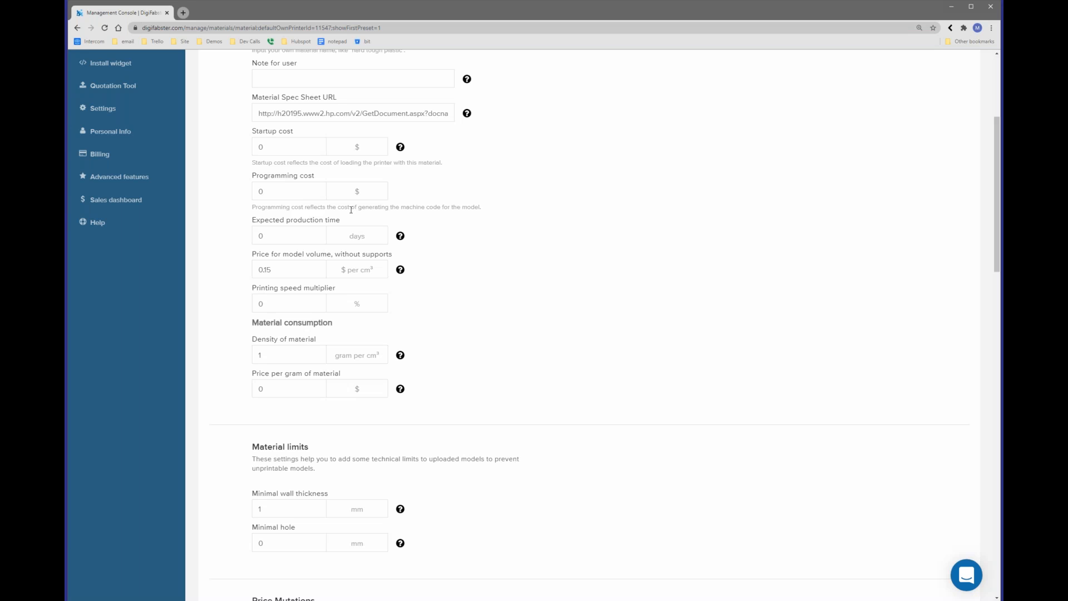
click(300, 269)
drag(280, 270, 265, 272)
text(20)
Set the bounding box volume discount exponent to 0.85 in the material's price mutations
scroll(367, 265, down, 2)
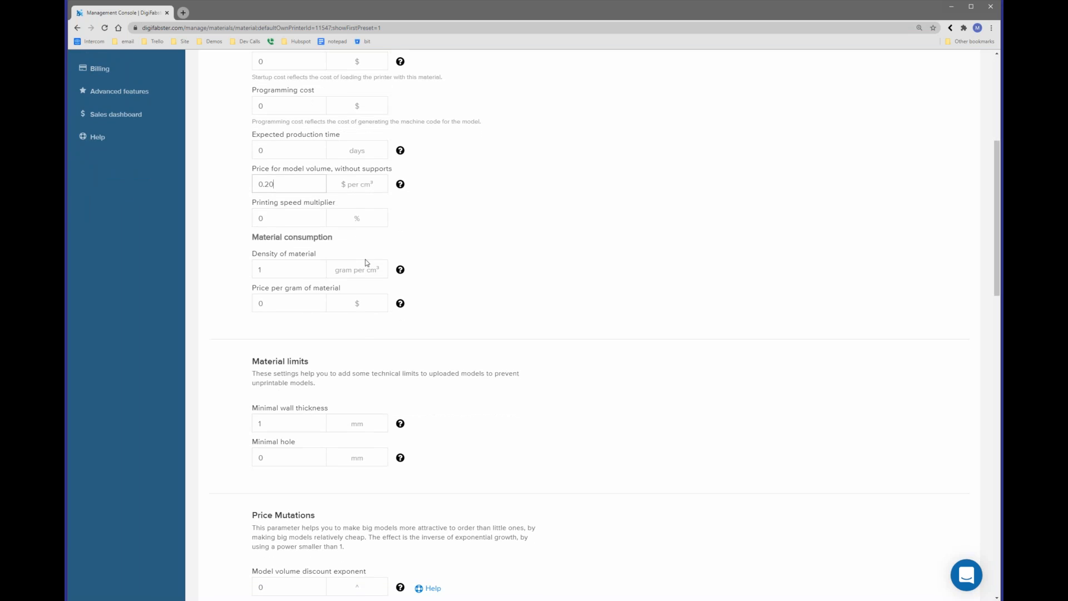
scroll(366, 263, down, 2)
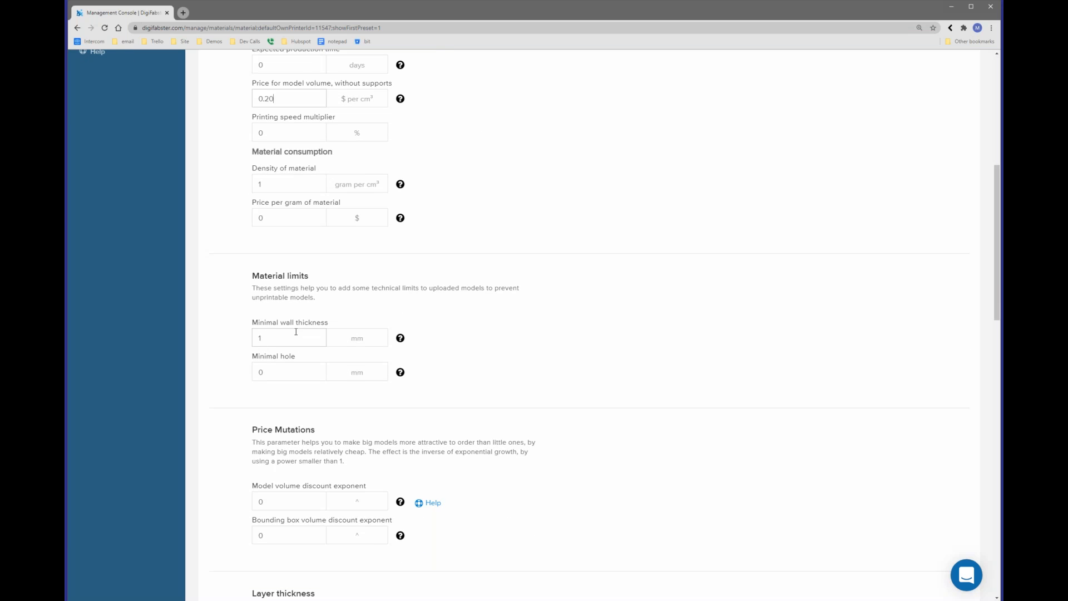
scroll(296, 332, down, 1)
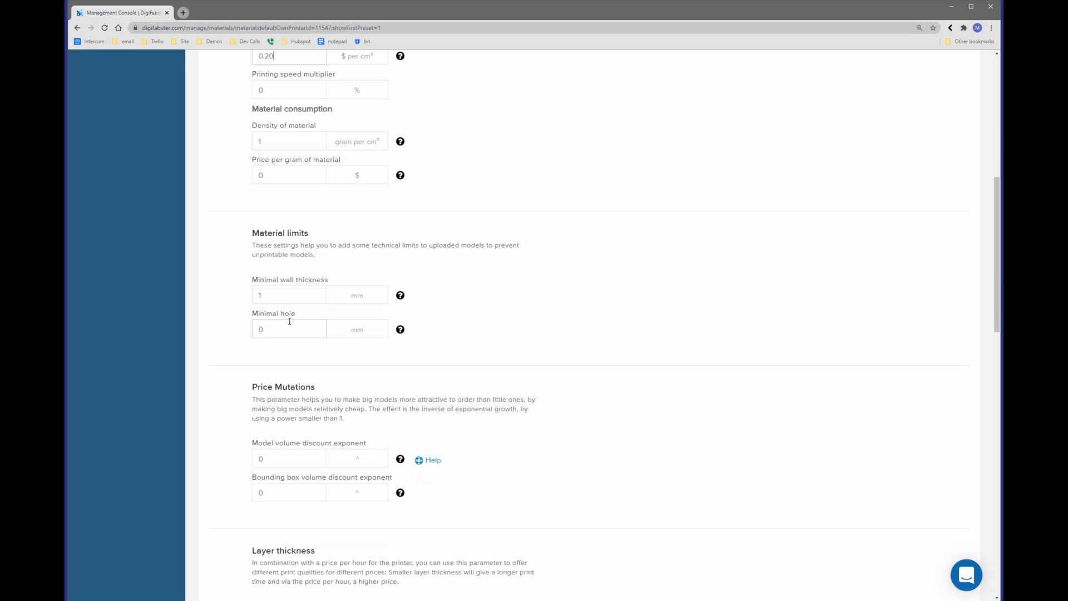
scroll(289, 322, down, 5)
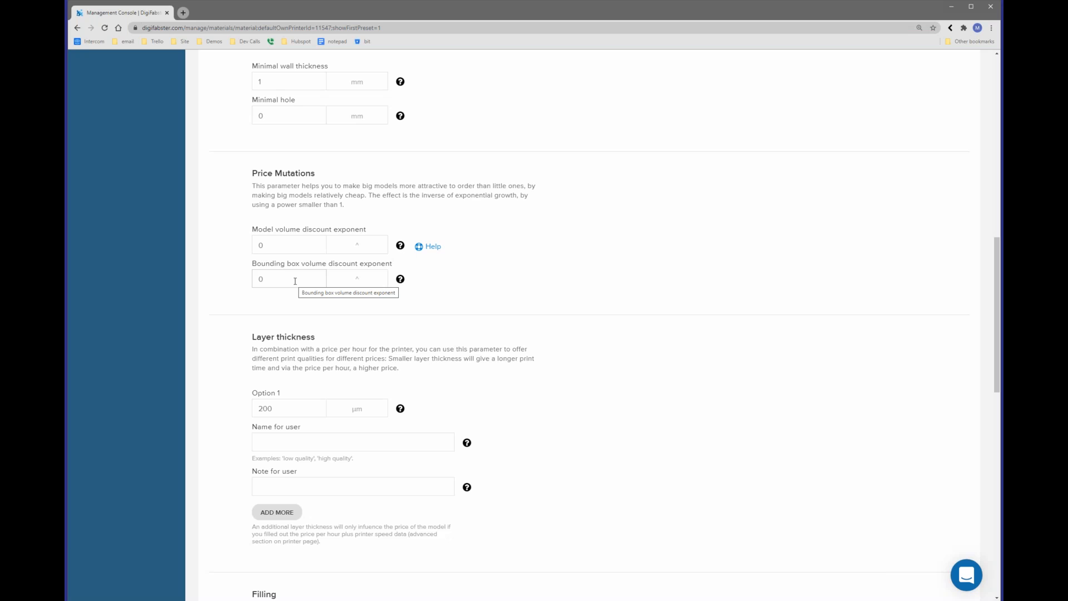
click(266, 278)
text(.85)
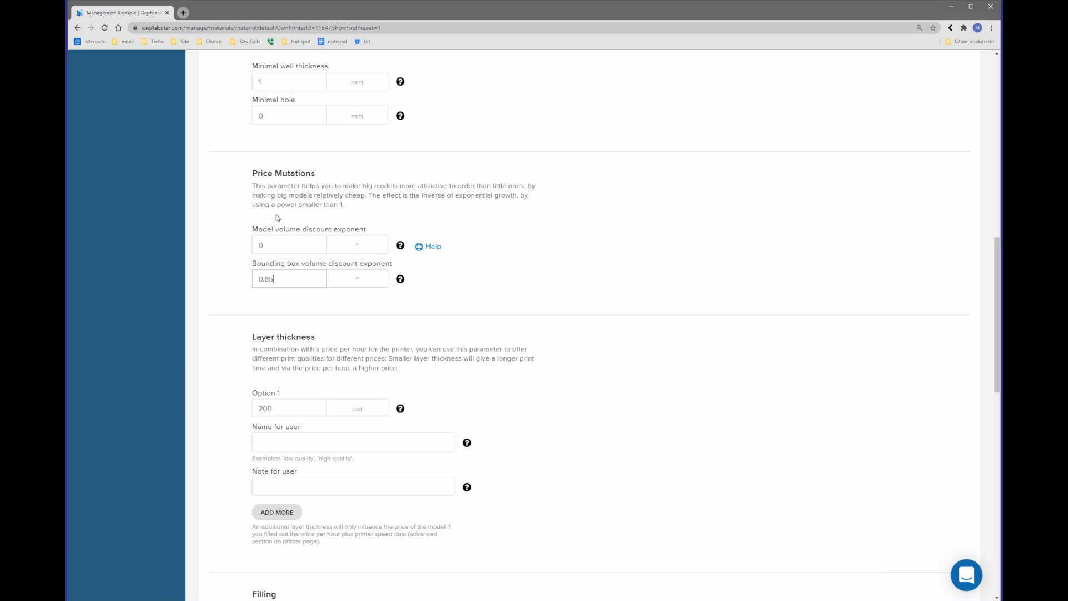
Overwrite the thickness value of the material's first layer thickness option
scroll(275, 215, down, 1)
key(Tab)
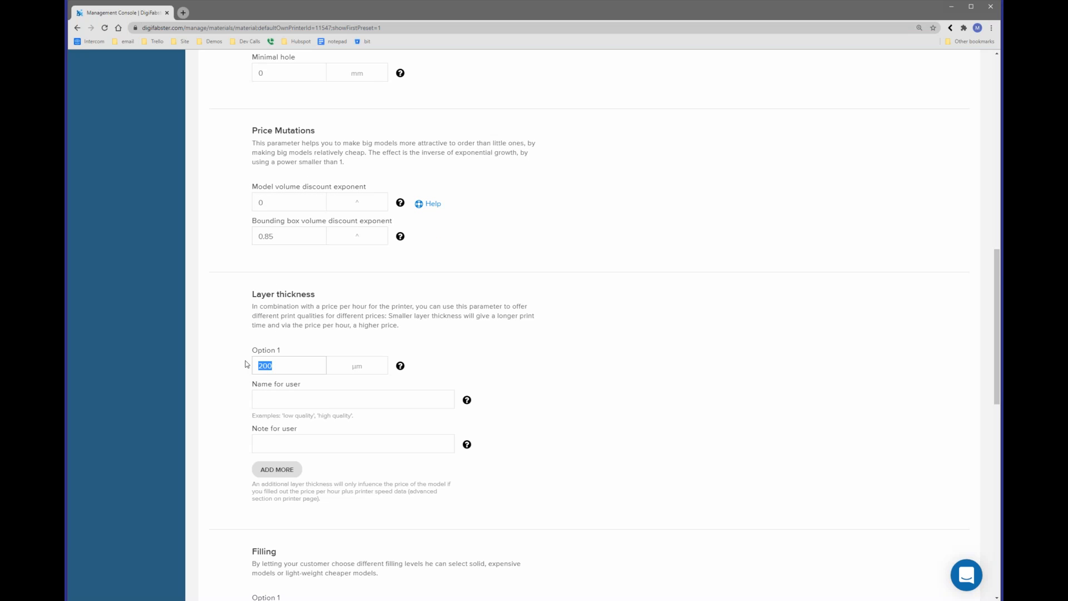
text(0)
Enable Coloring post production for the material and price it at $.05 per cm² of model surface
scroll(264, 380, down, 8)
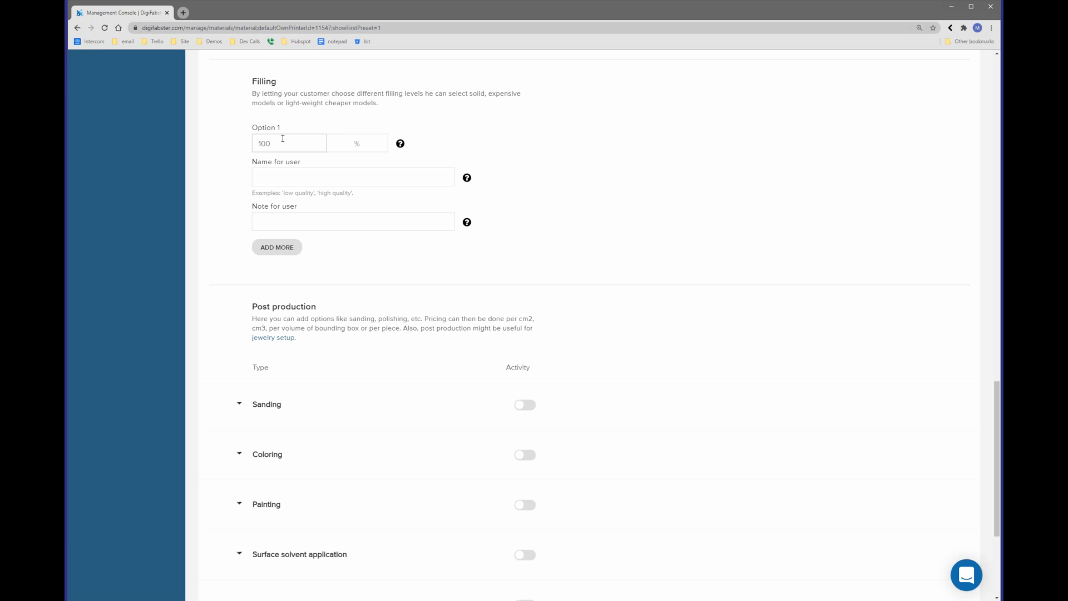
scroll(282, 139, down, 2)
scroll(388, 269, down, 2)
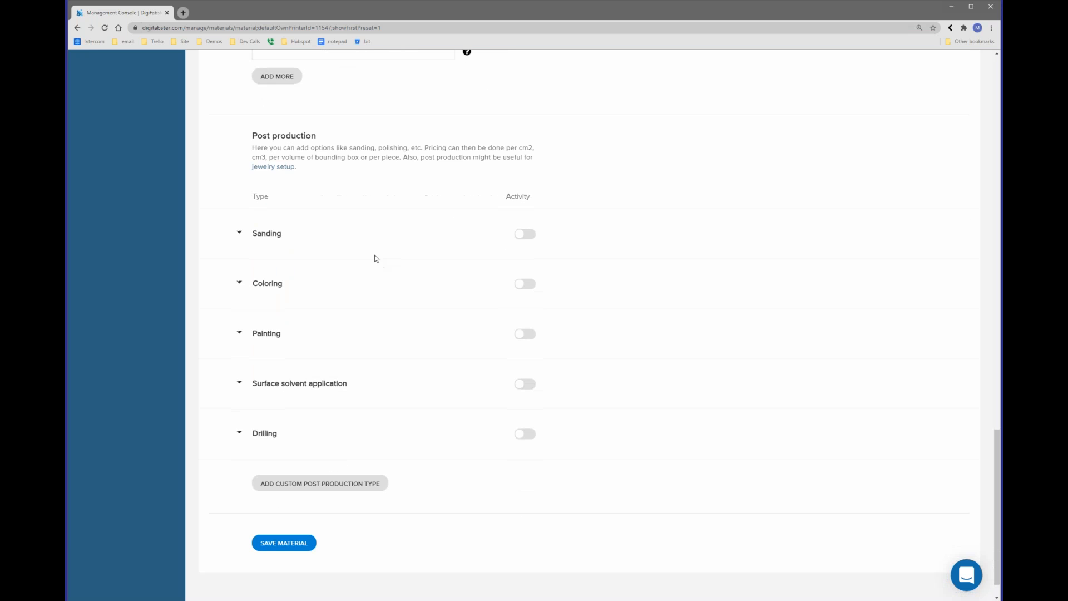
click(533, 286)
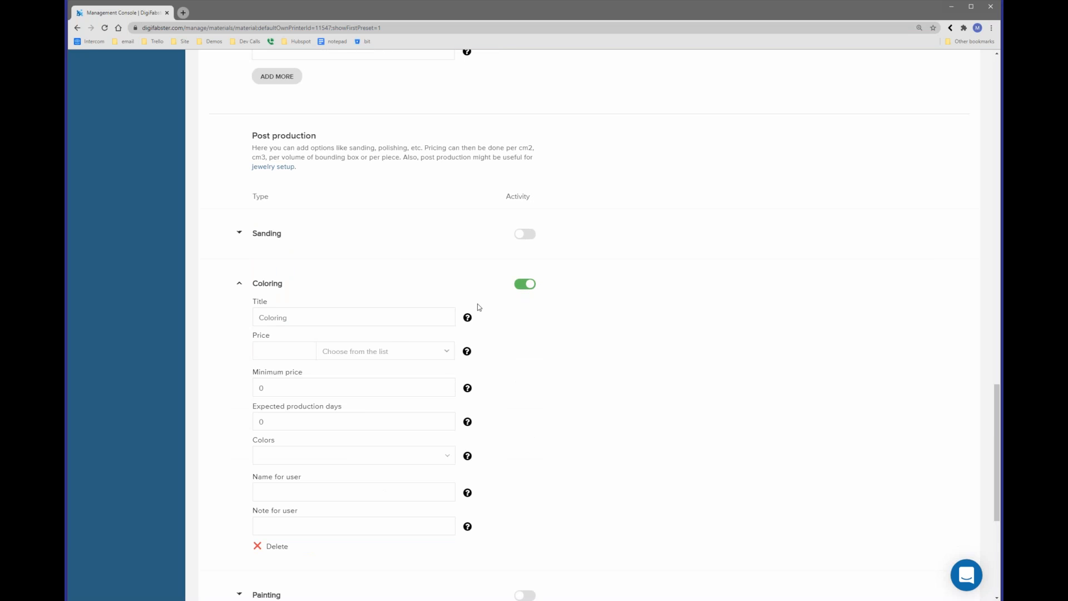
click(398, 350)
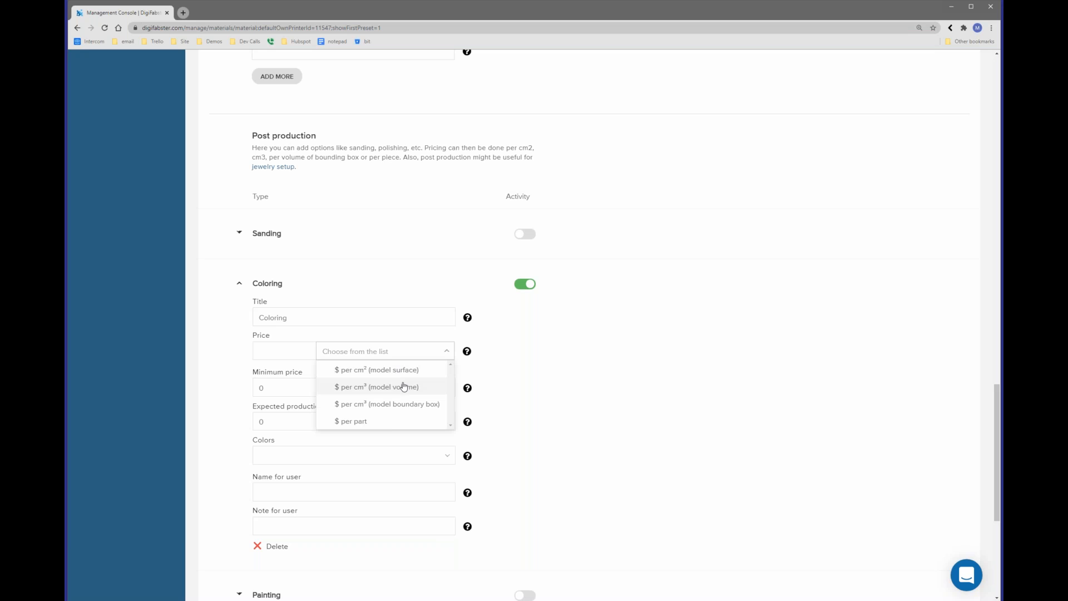
click(406, 370)
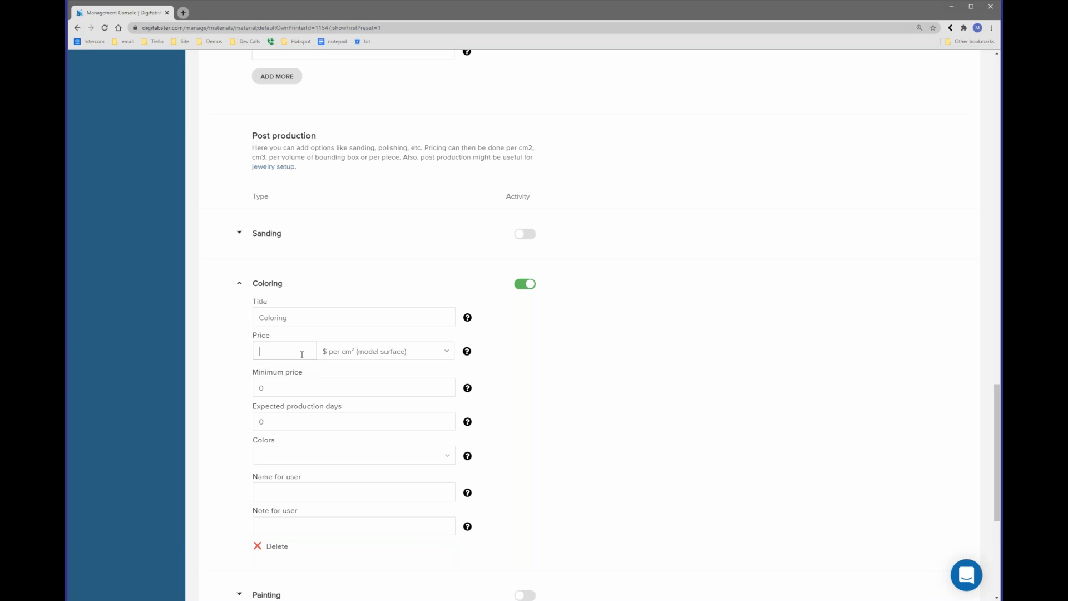
text(.05)
Add Black and Gray as available colors for the Coloring post production and save the material
click(302, 452)
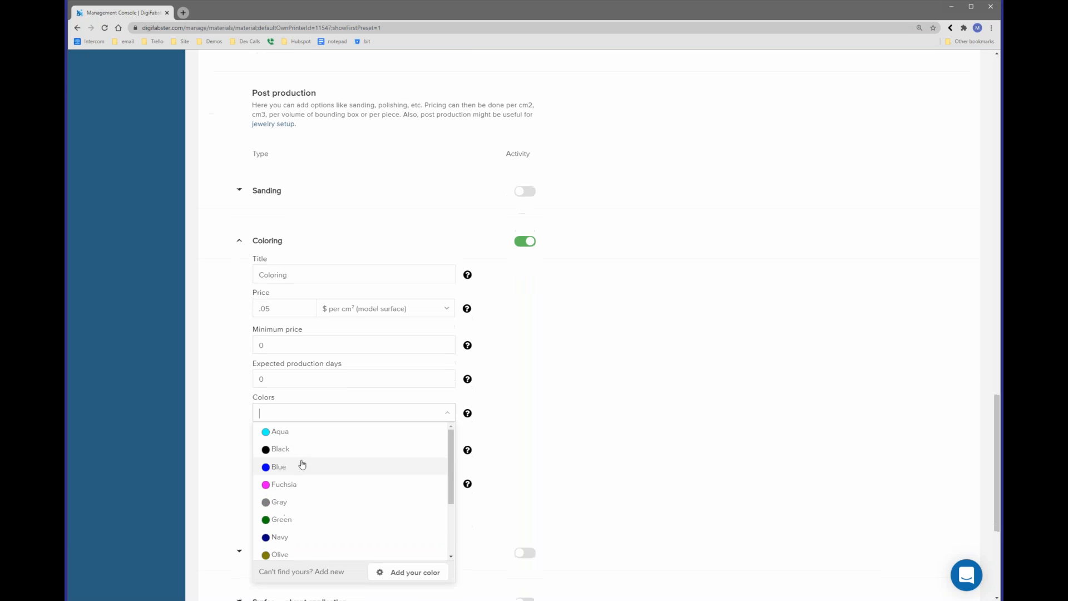
click(296, 451)
click(310, 416)
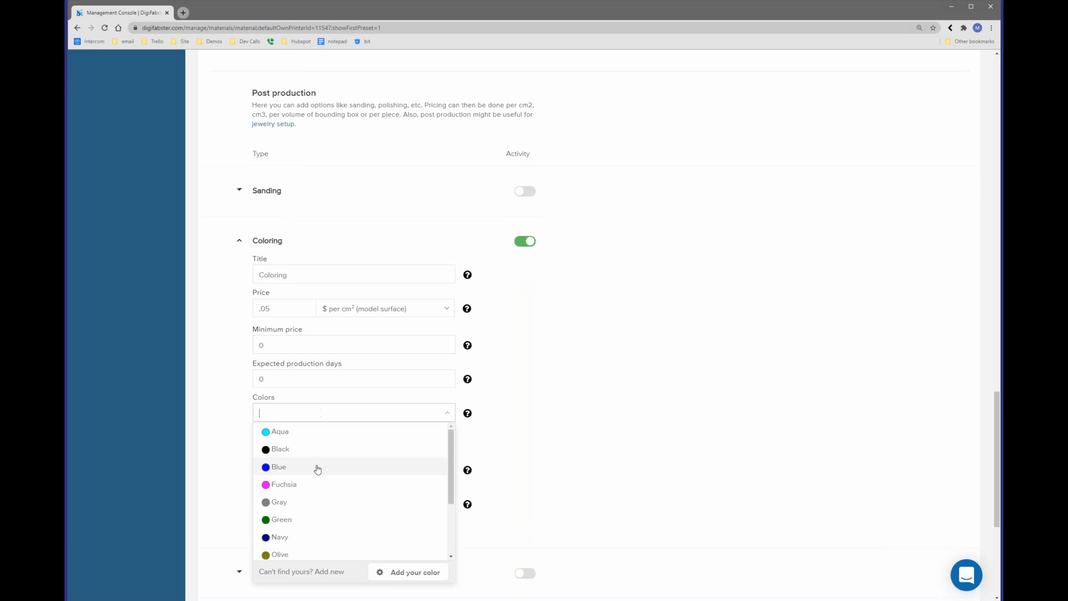
click(308, 501)
click(338, 435)
drag(357, 475, 349, 486)
click(565, 449)
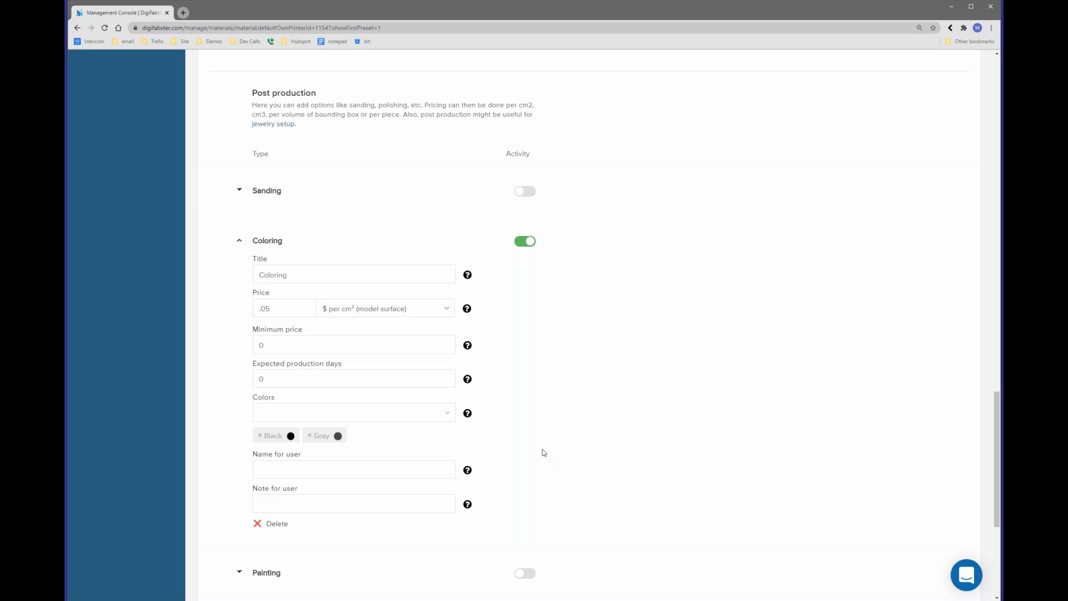
scroll(394, 394, down, 5)
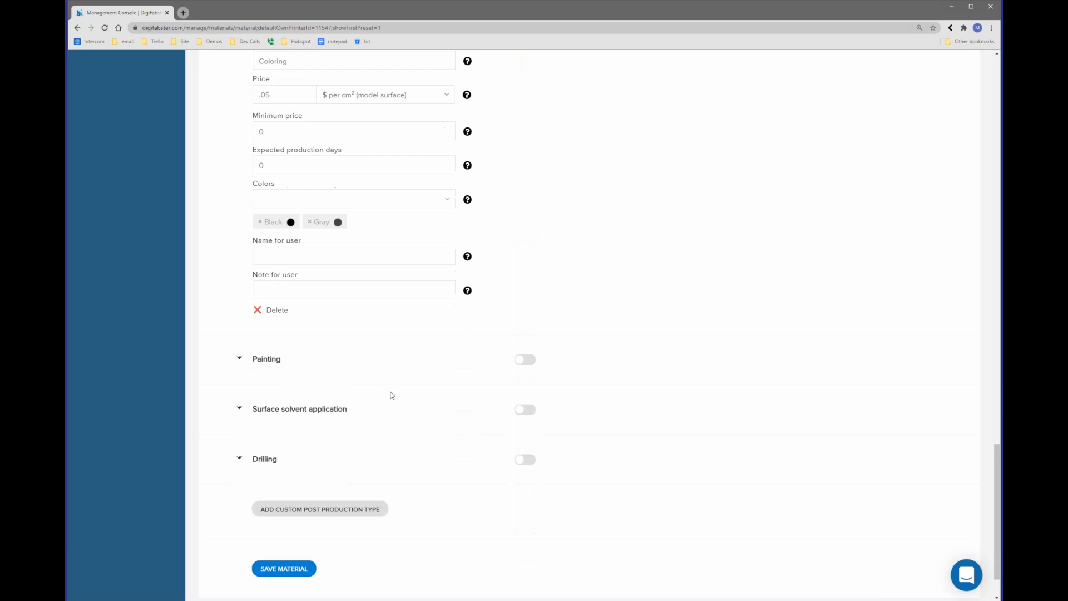
click(305, 510)
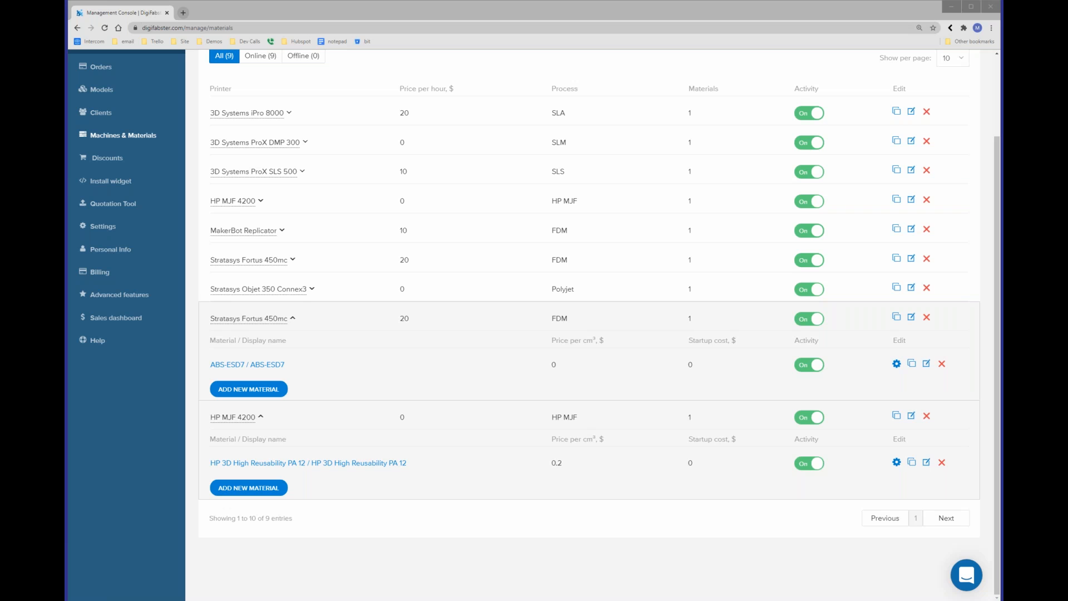
Open the uploaded model 3 axis with reclamping_x-360.step in the Price Tweaking Tool
scroll(306, 190, up, 2)
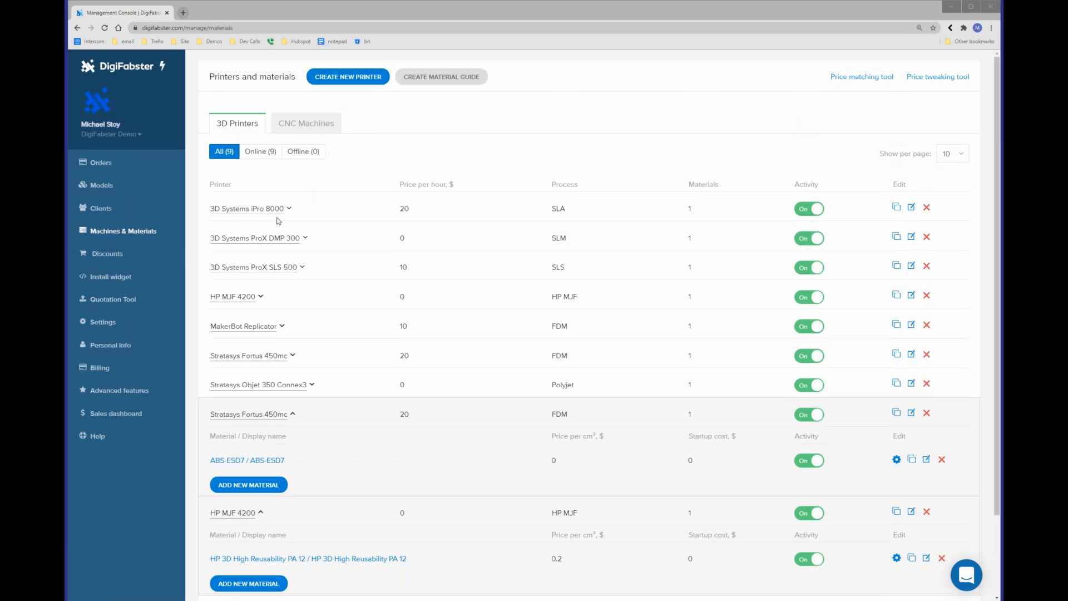
click(148, 188)
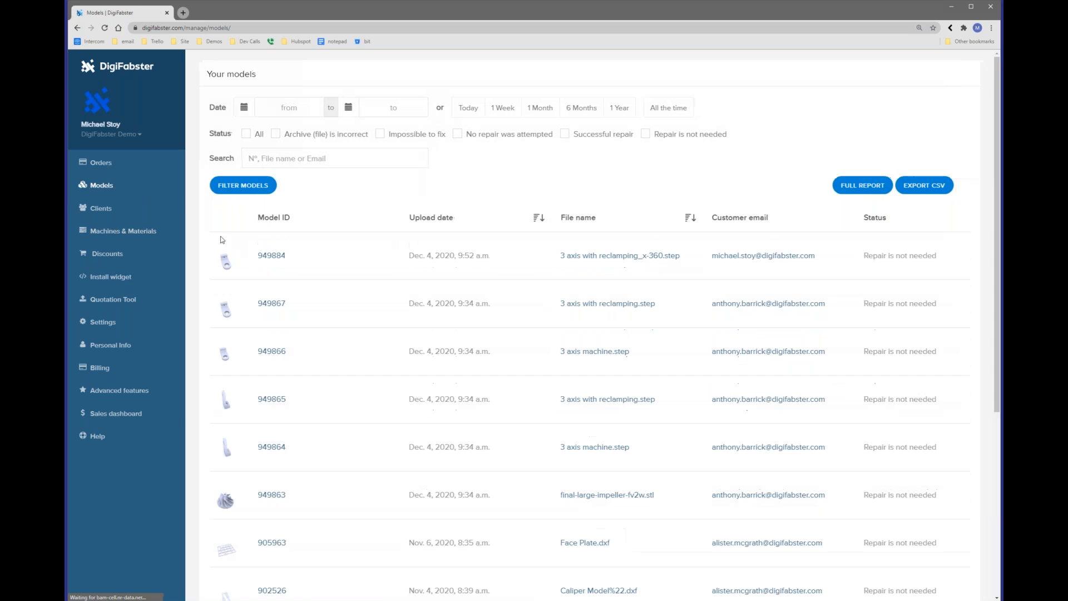
click(272, 258)
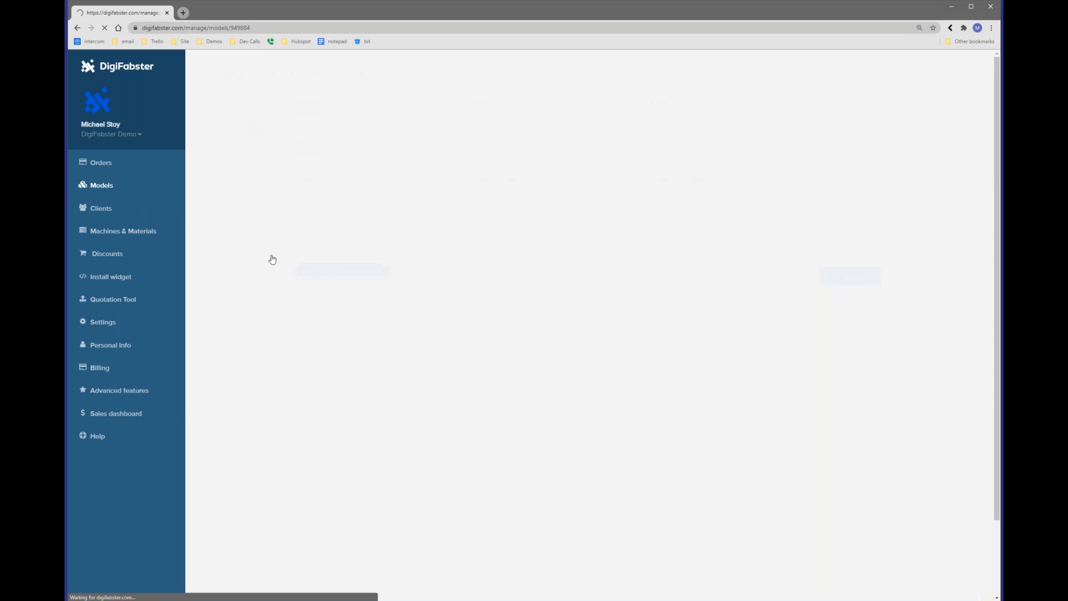
click(321, 271)
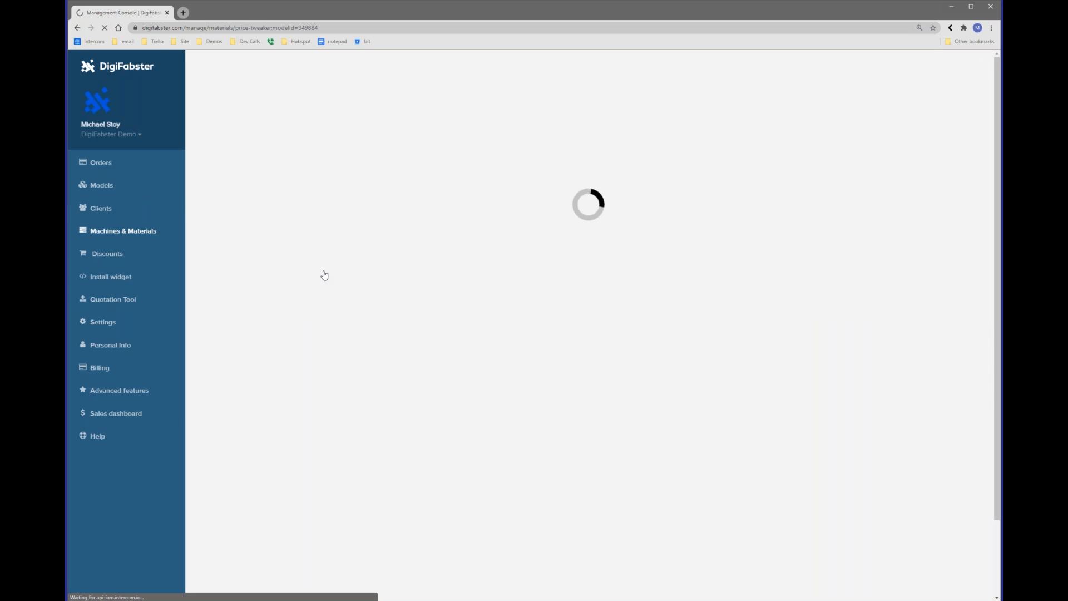
Choose the Stratasys Fortus 450mc printer and its ABS-ESD7 material for the model's price test
click(286, 182)
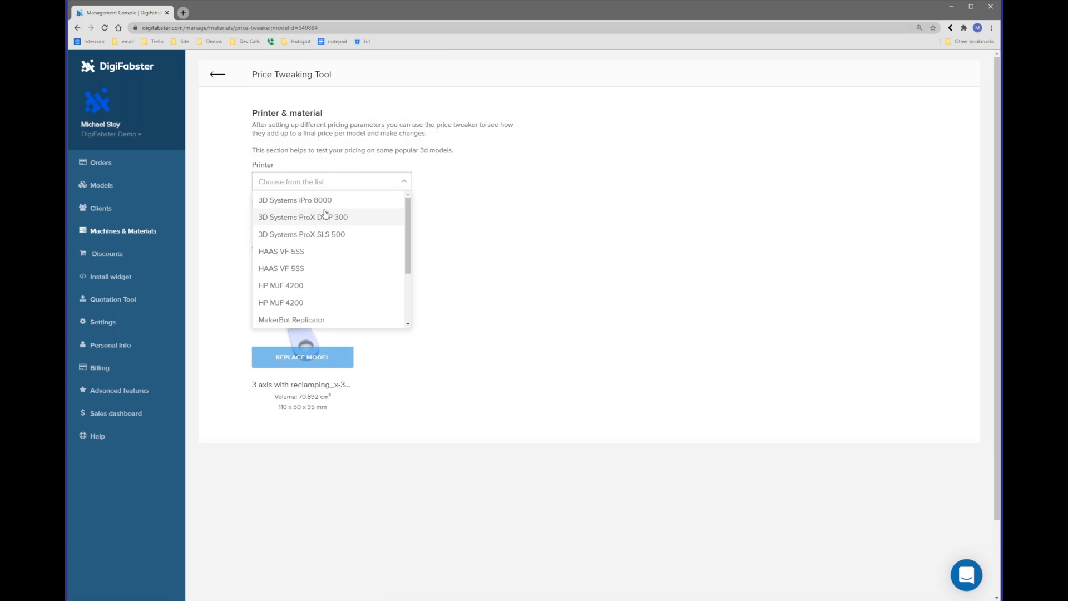
scroll(359, 256, down, 2)
scroll(357, 254, down, 2)
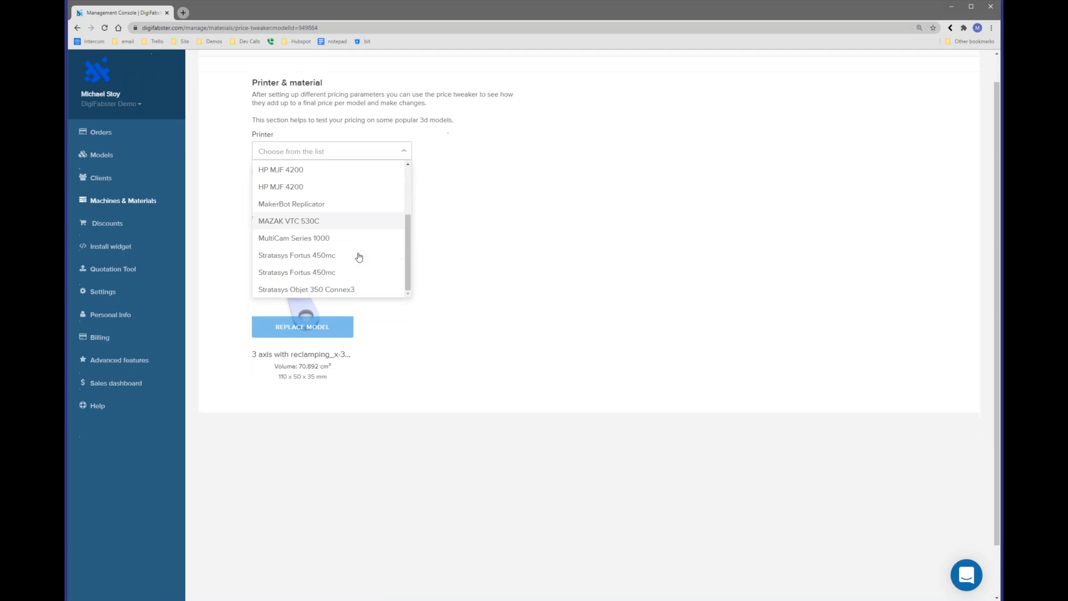
click(336, 248)
click(308, 193)
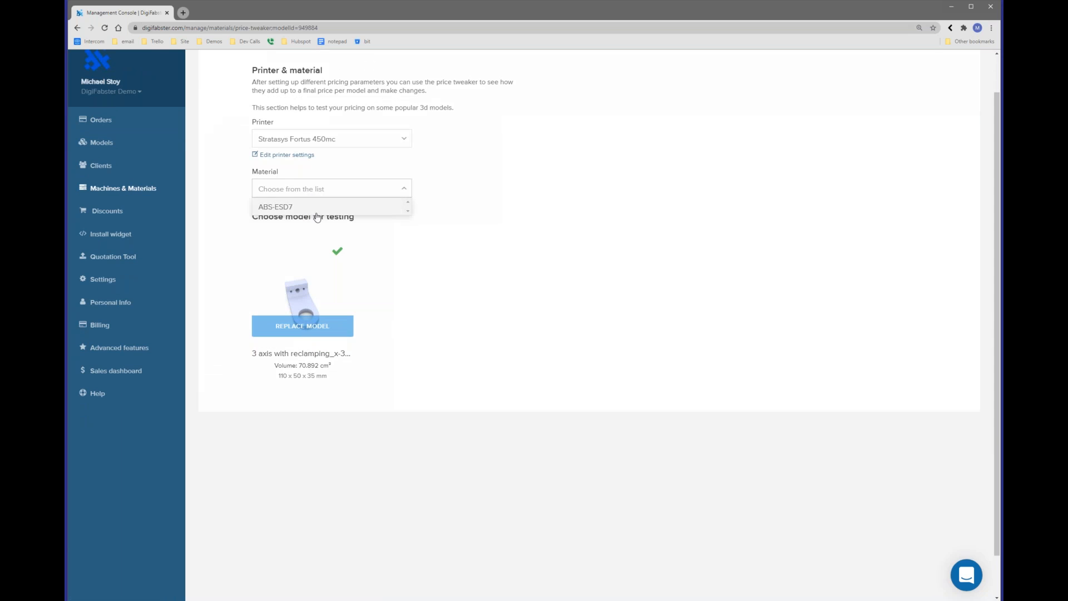
click(313, 205)
Examine the model's price breakdown, including part and support weight, execution settings, post production, priority options and total price
scroll(318, 219, down, 4)
scroll(287, 176, down, 2)
scroll(291, 165, down, 5)
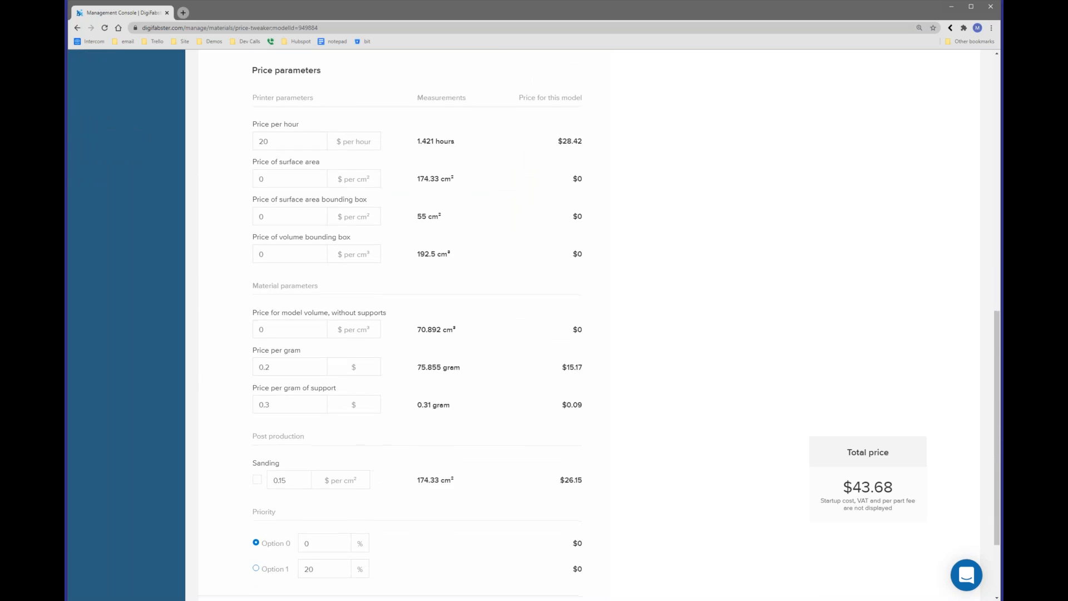
drag(417, 283, 461, 285)
drag(417, 320, 430, 322)
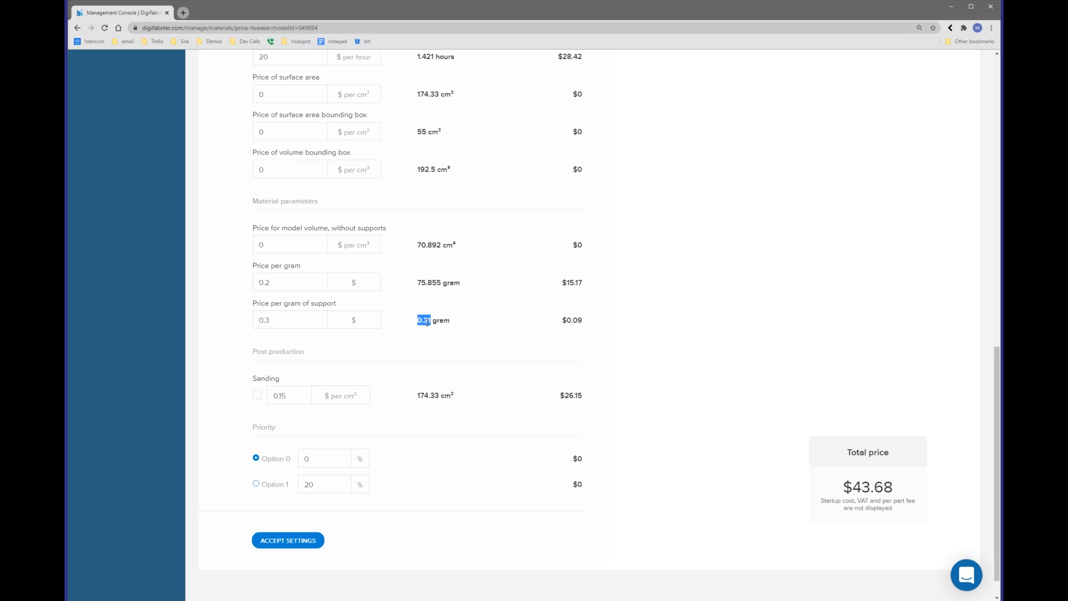
scroll(454, 393, up, 4)
scroll(390, 306, up, 3)
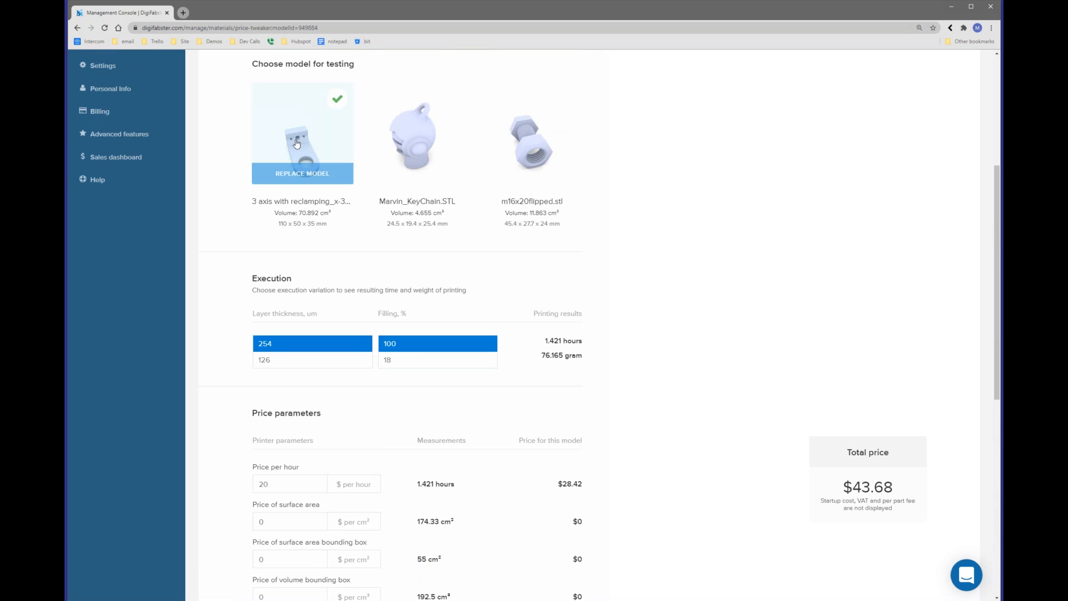
scroll(464, 469, down, 6)
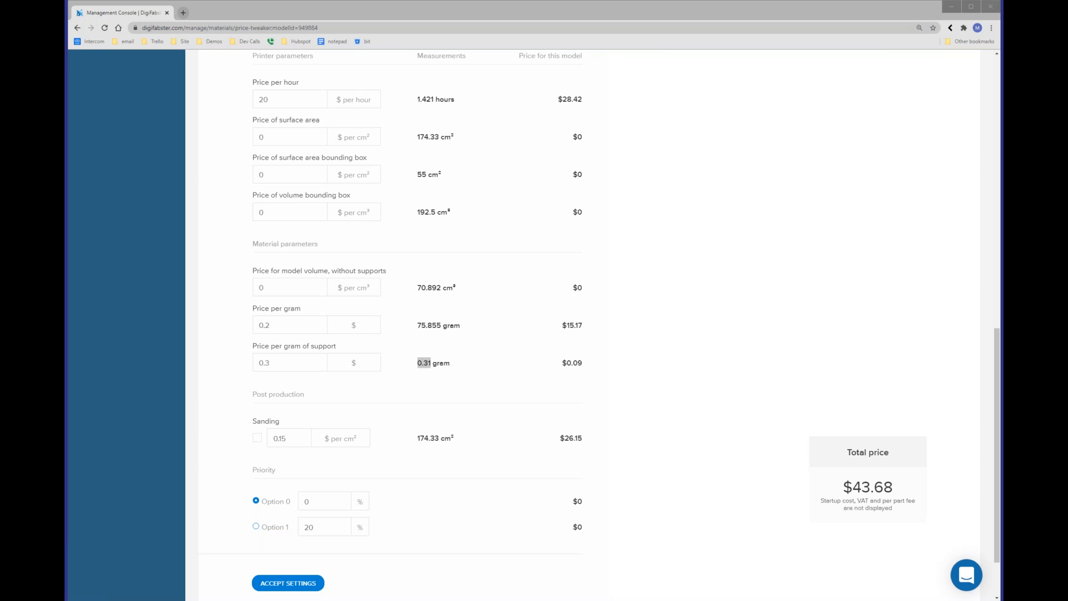
scroll(963, 412, up, 10)
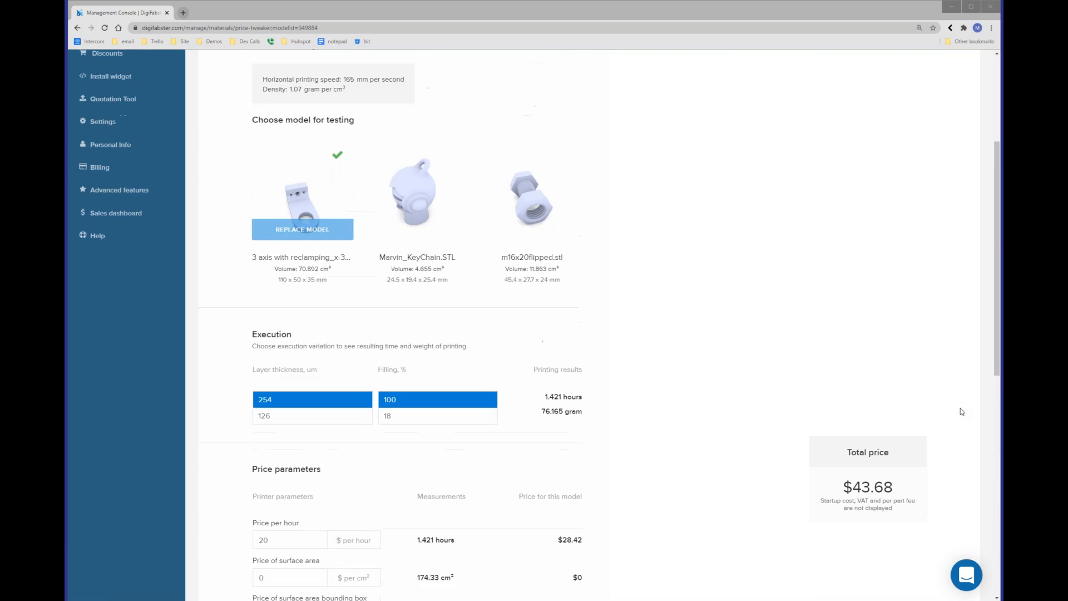